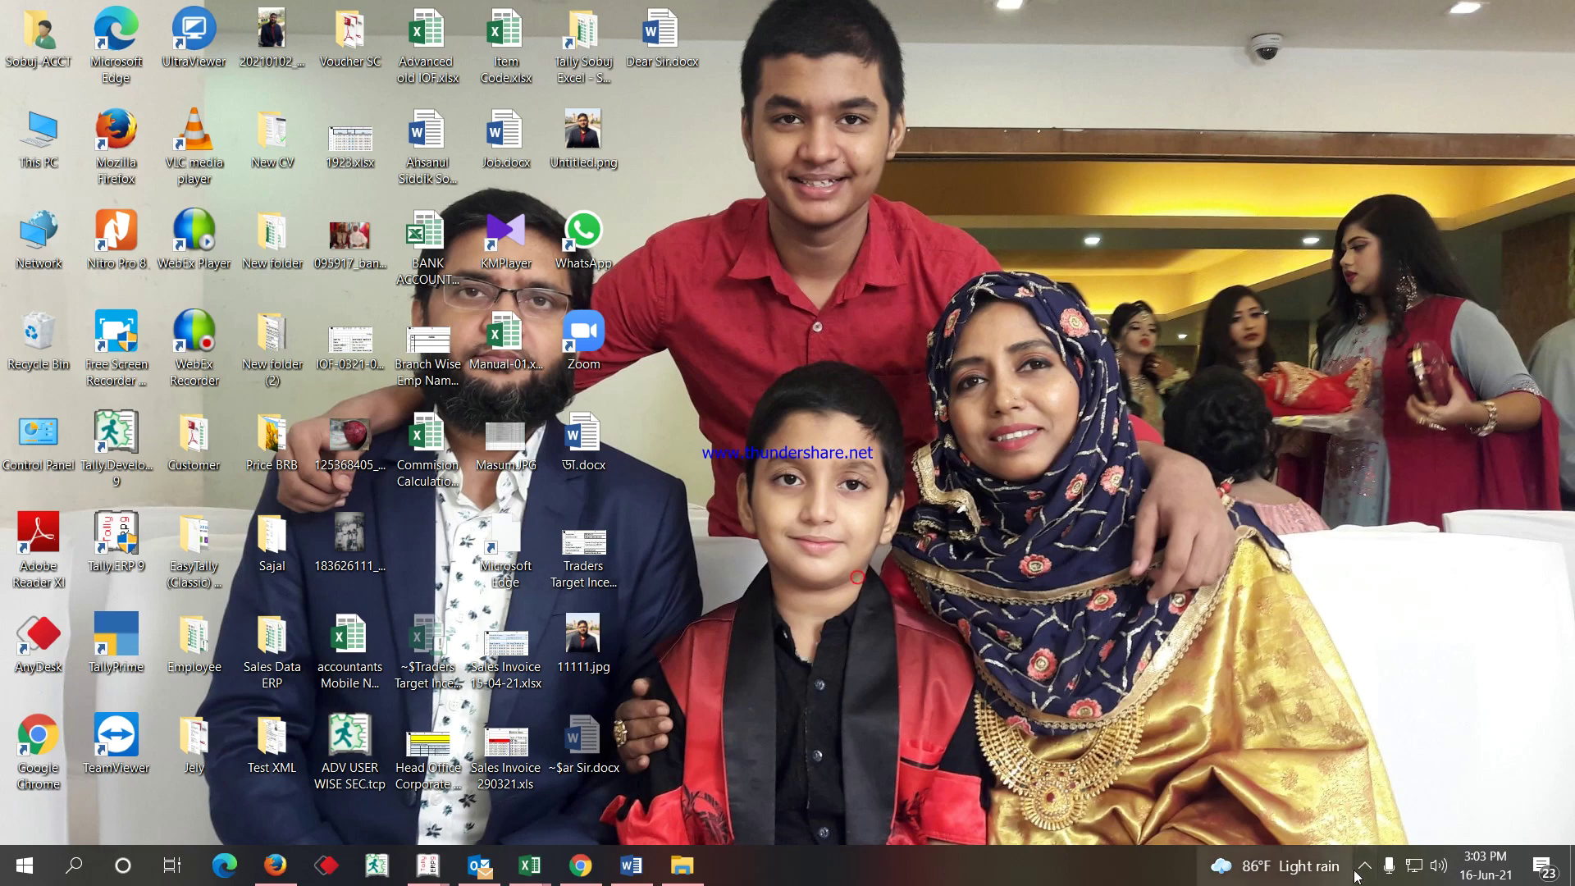
Look through the hidden notification-area icons, then close that popup.
left_click(1389, 865)
left_click(1292, 866)
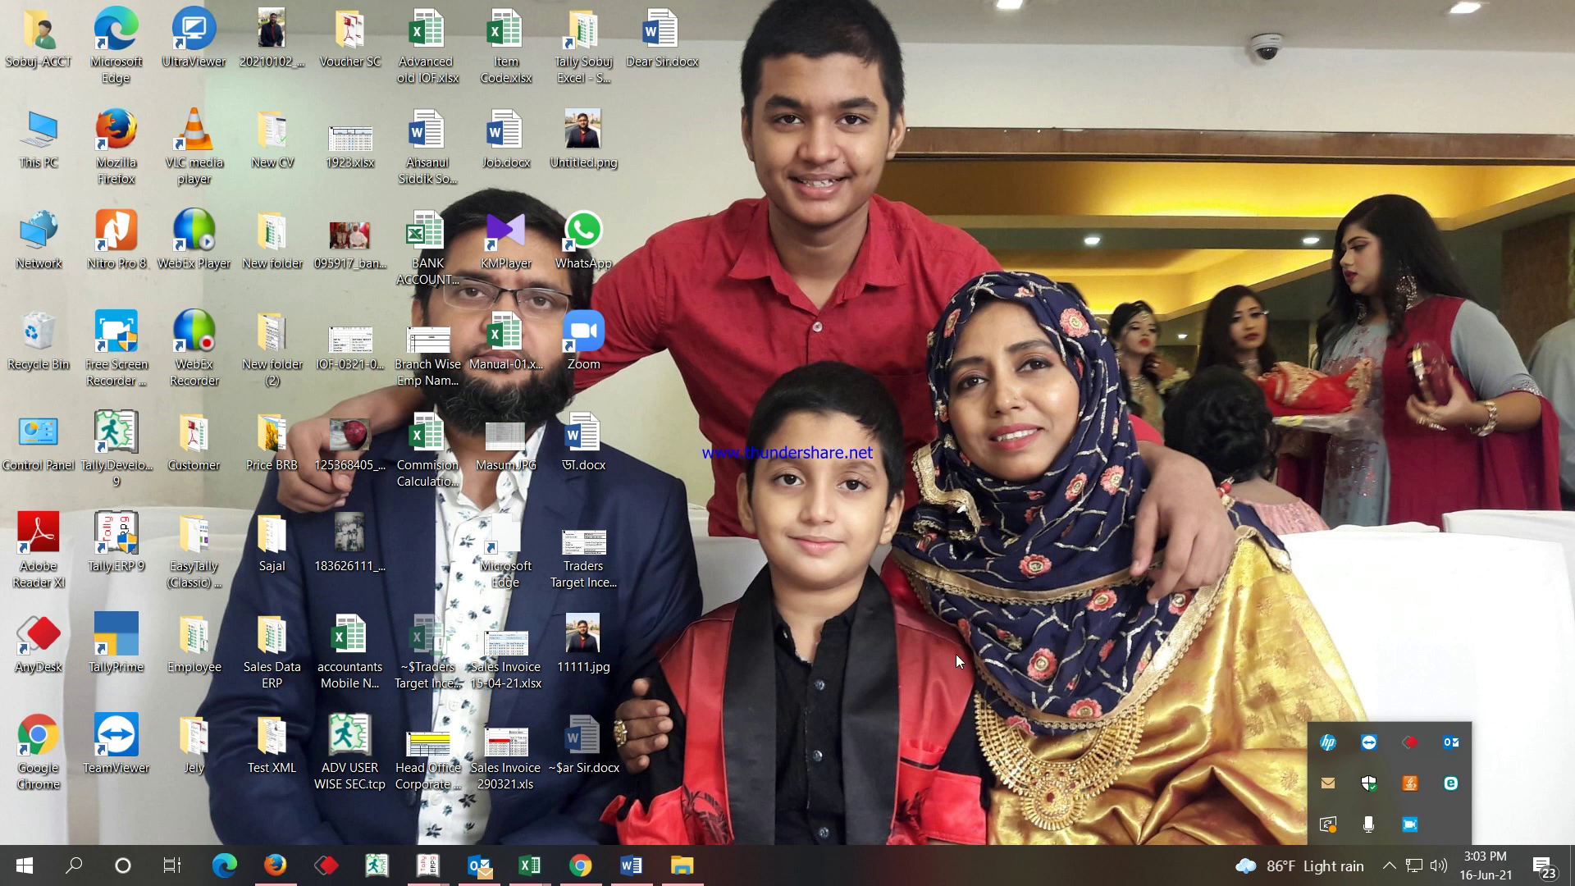
left_click(922, 657)
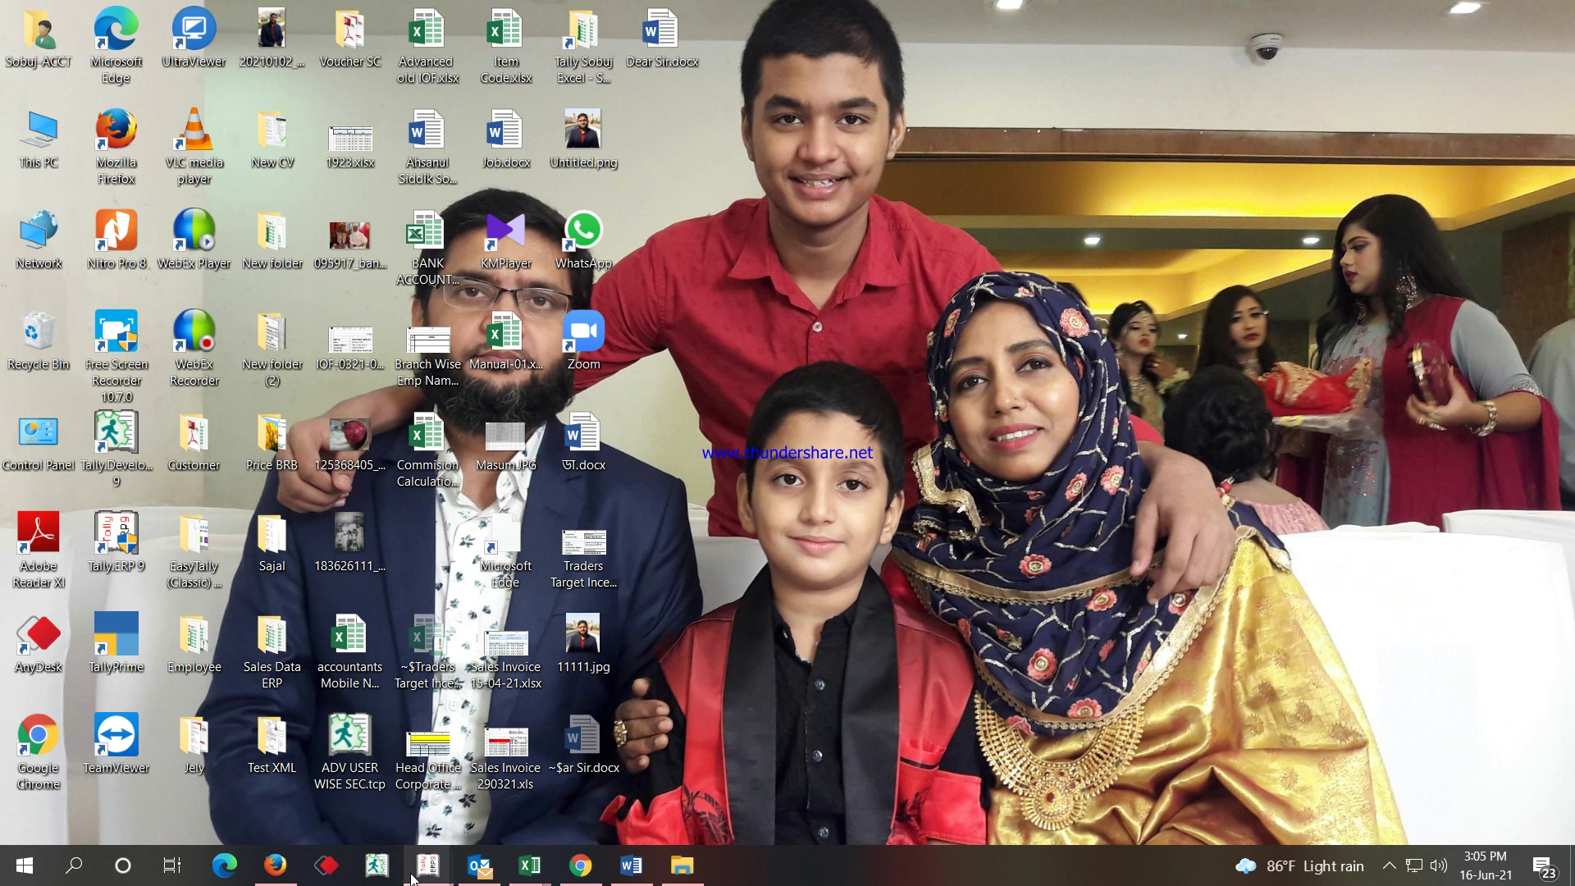
In Tally, open the Sundry Debtors Group Summary from Display > Account Books.
mouse_move(427, 865)
left_click(652, 780)
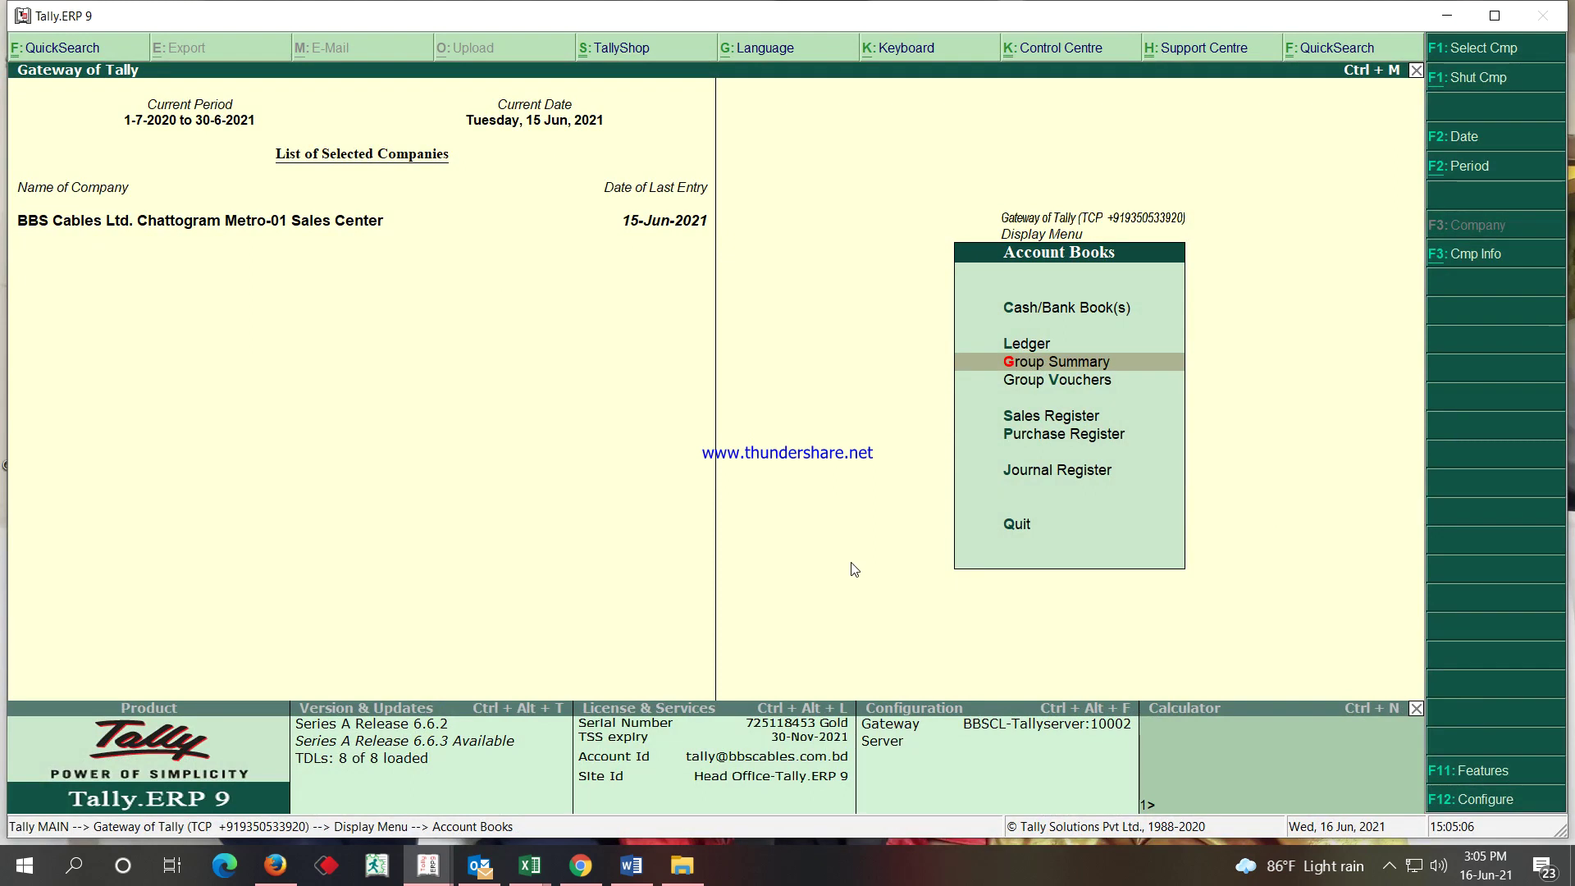
key("Escape")
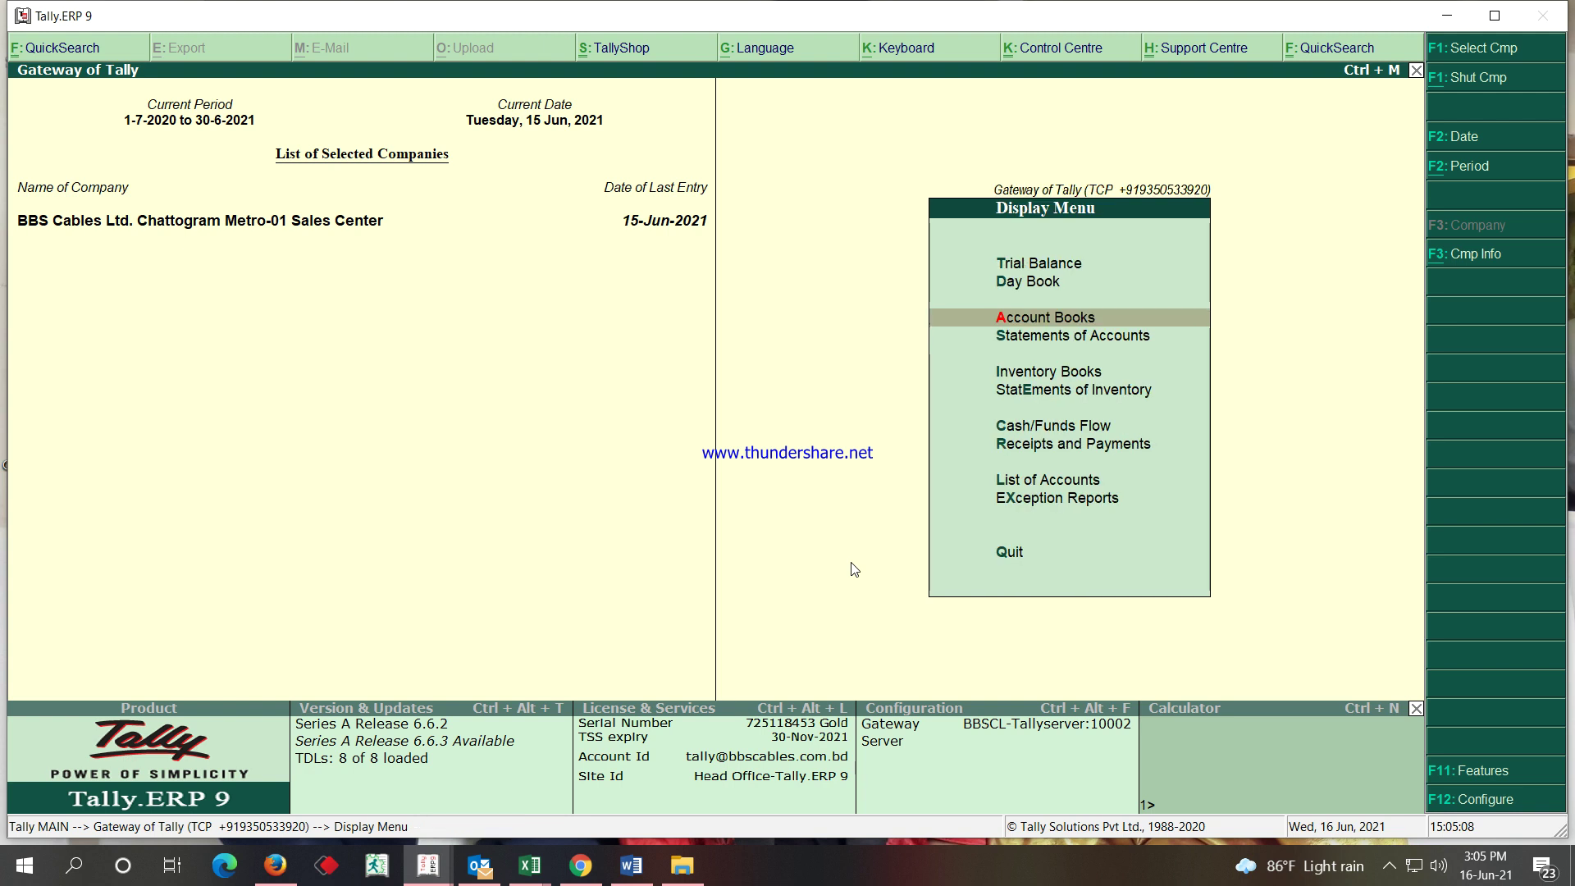
key("Escape")
key("Escape")
key("Escape")
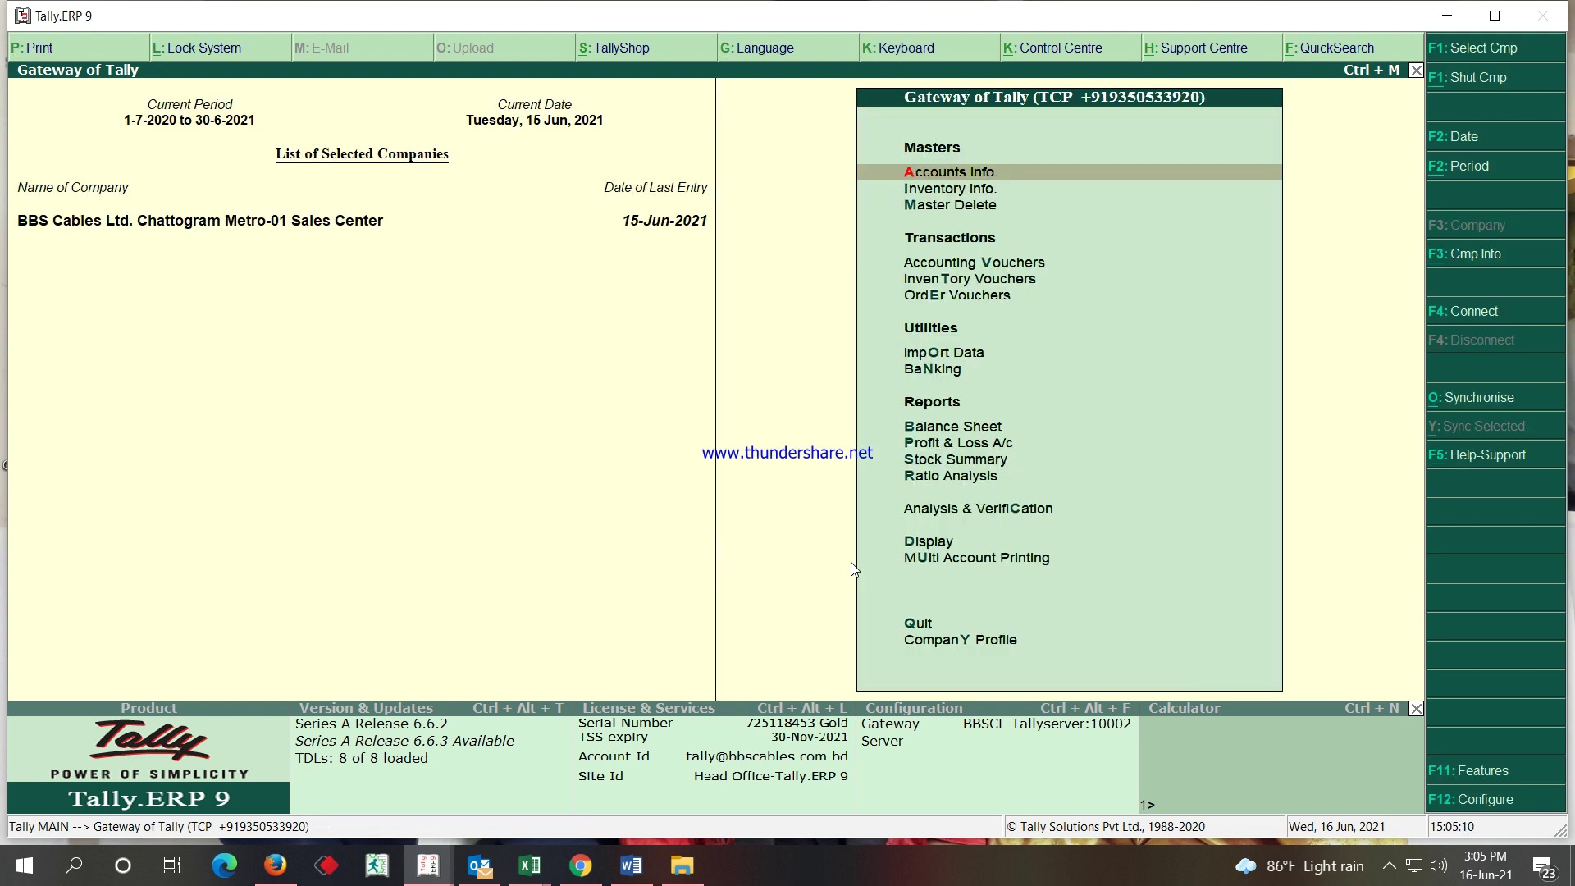
key("d")
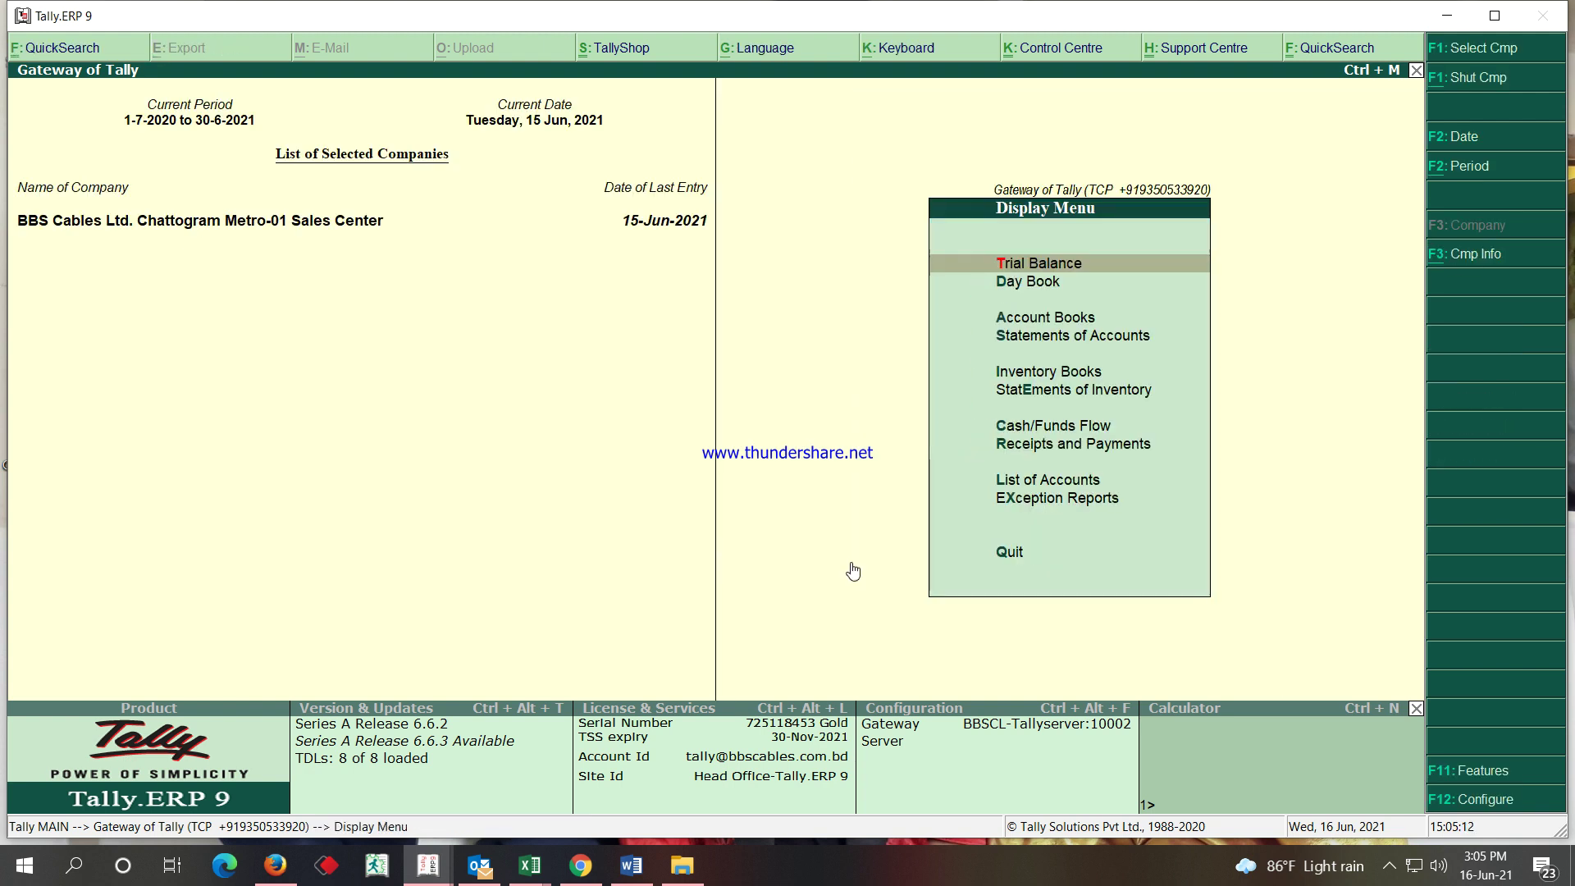
key("a")
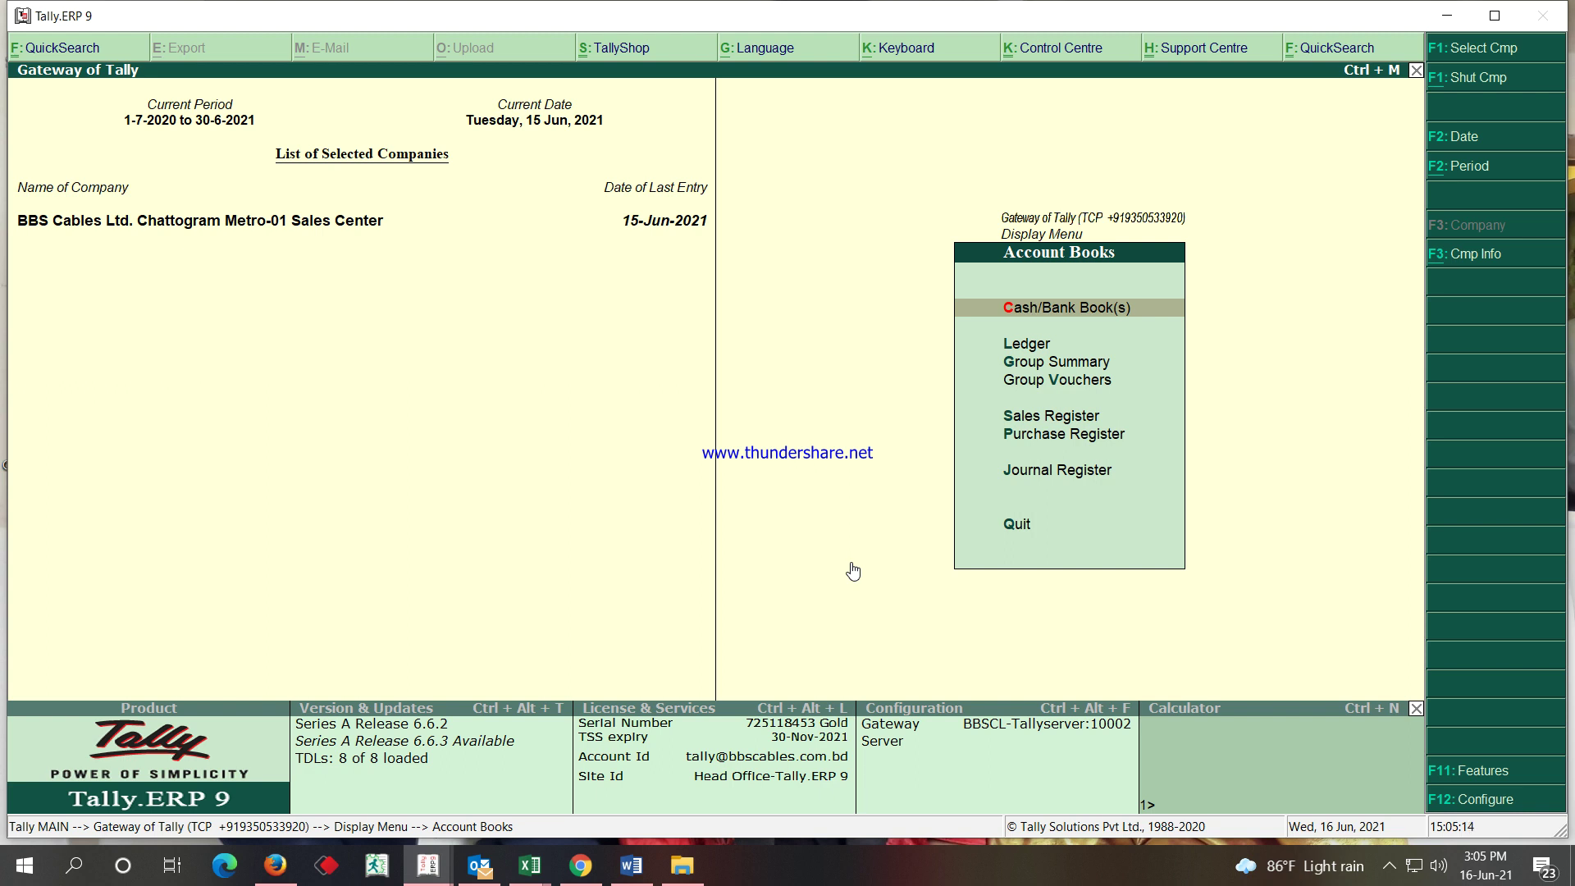
type("g")
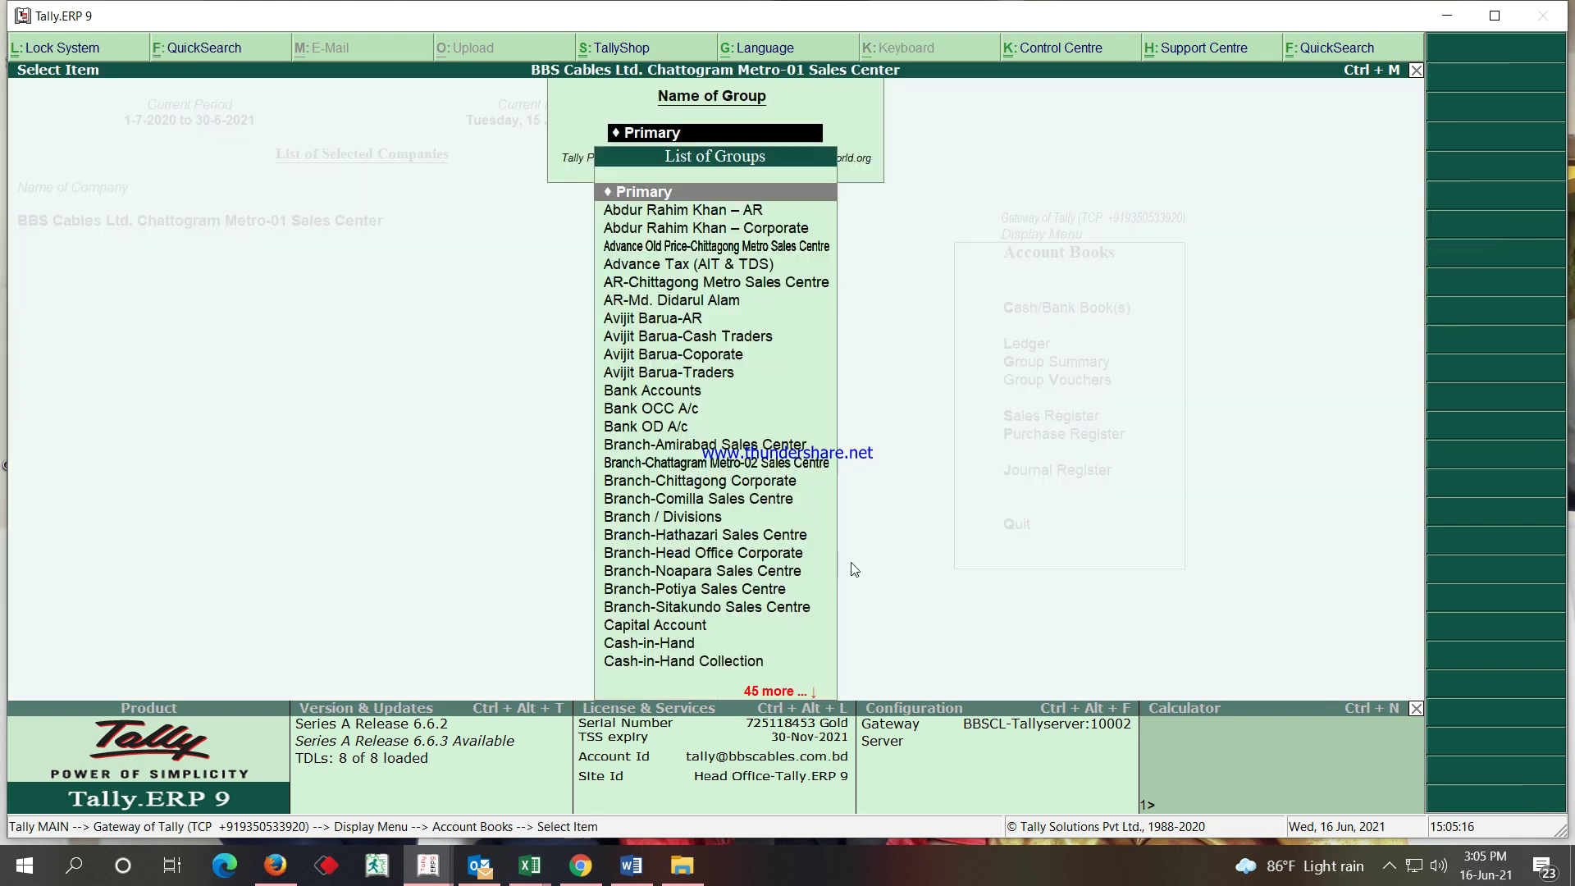
type("Sun")
key("Down")
key("Down")
key("Return")
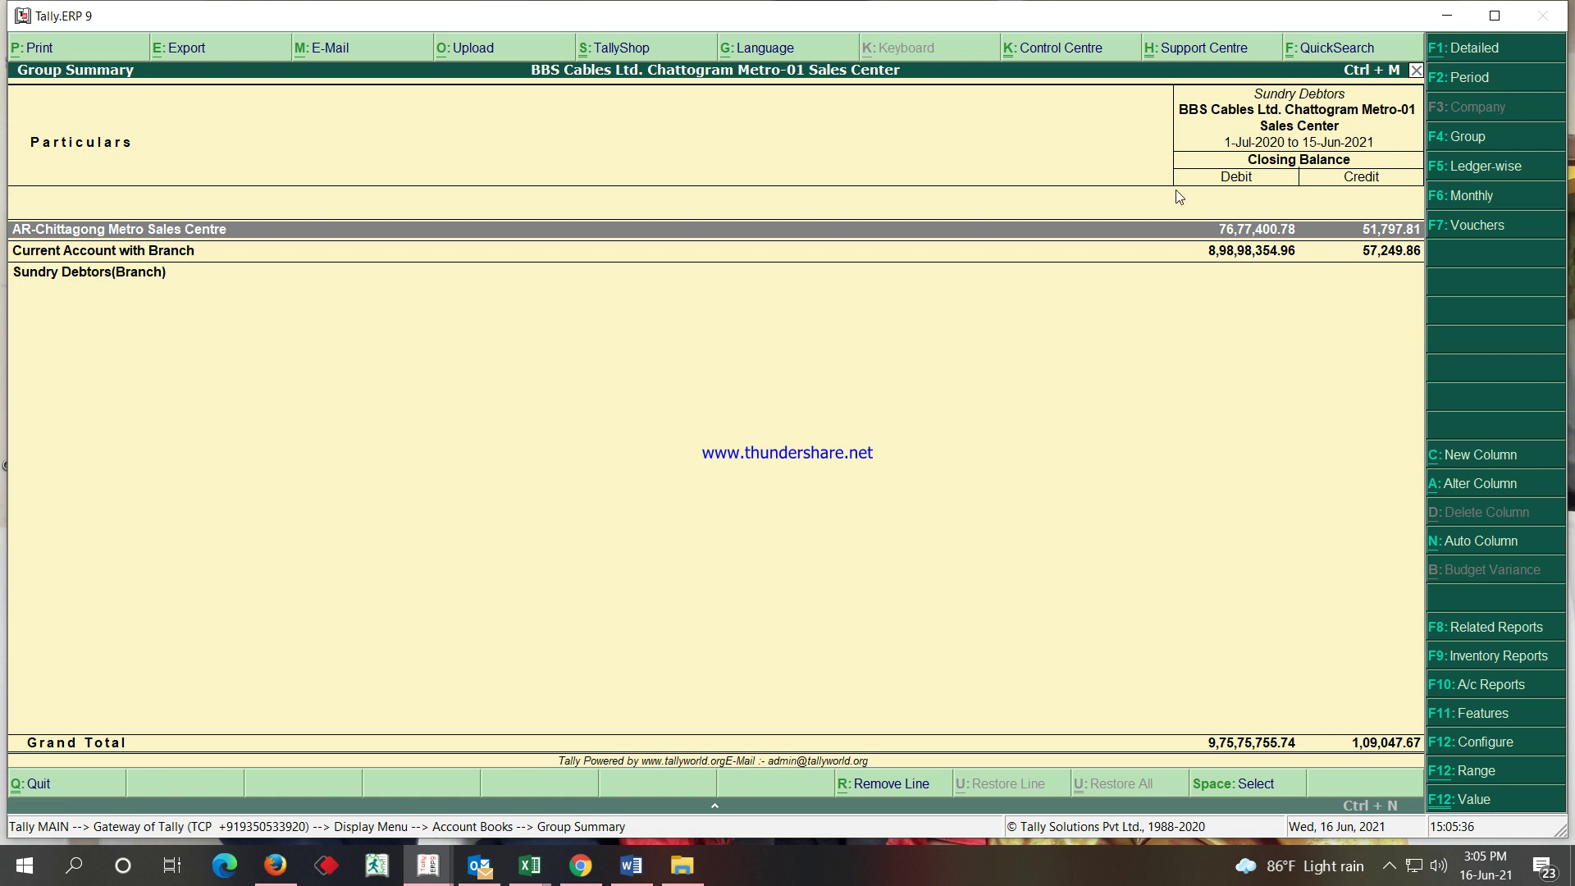
Set the period to 01-07-20 through 31-05-21 and drill into AR-Chittagong Metro Sales Centre.
key("F2")
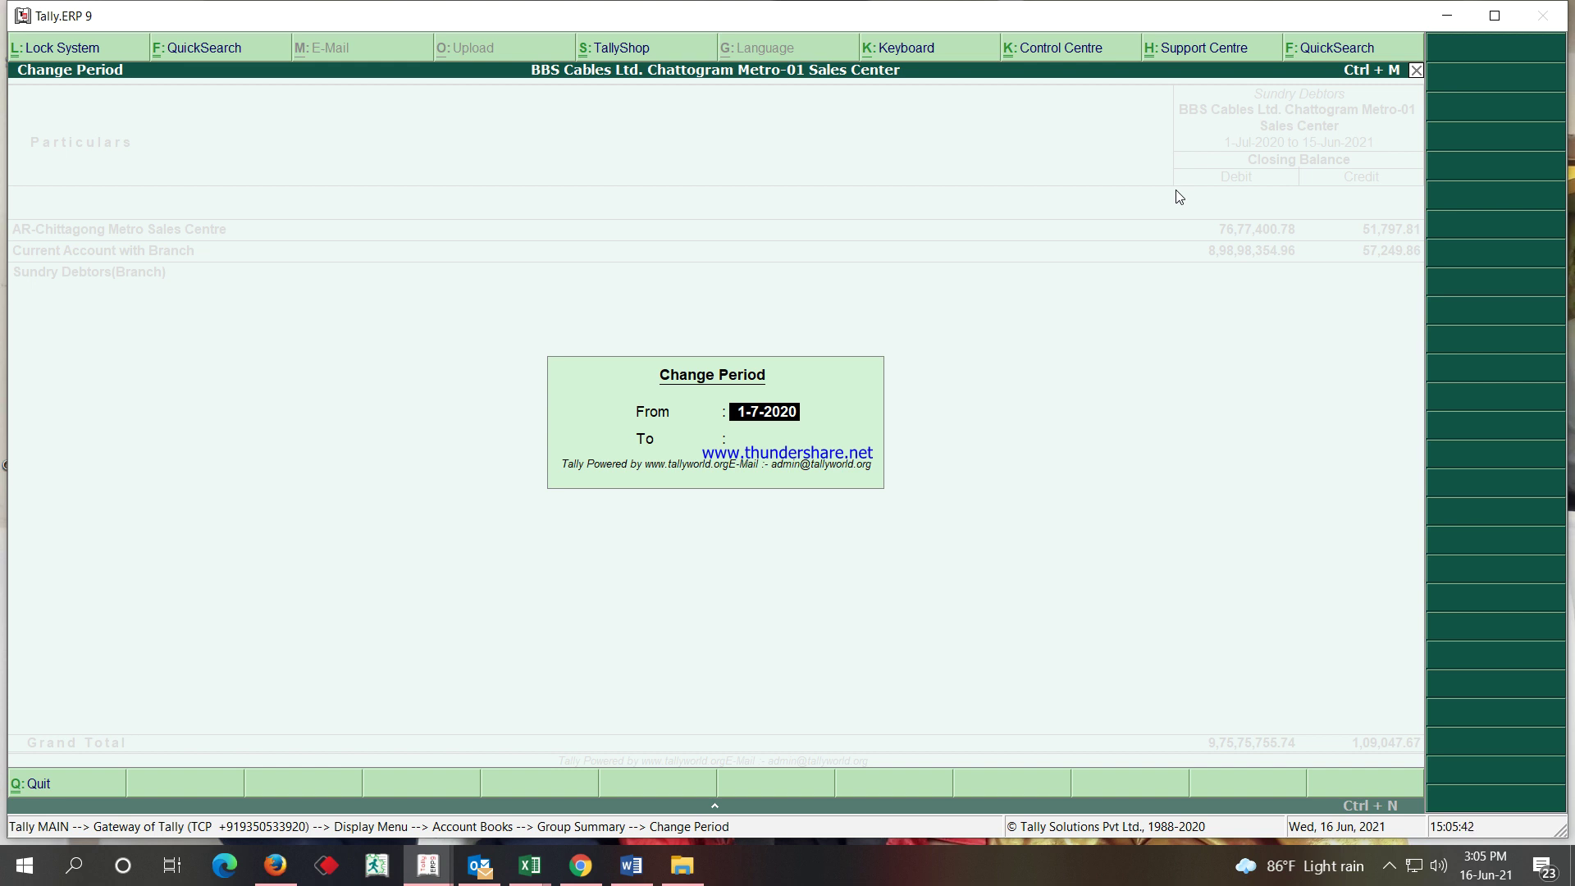
type("01-07-20")
key("Return")
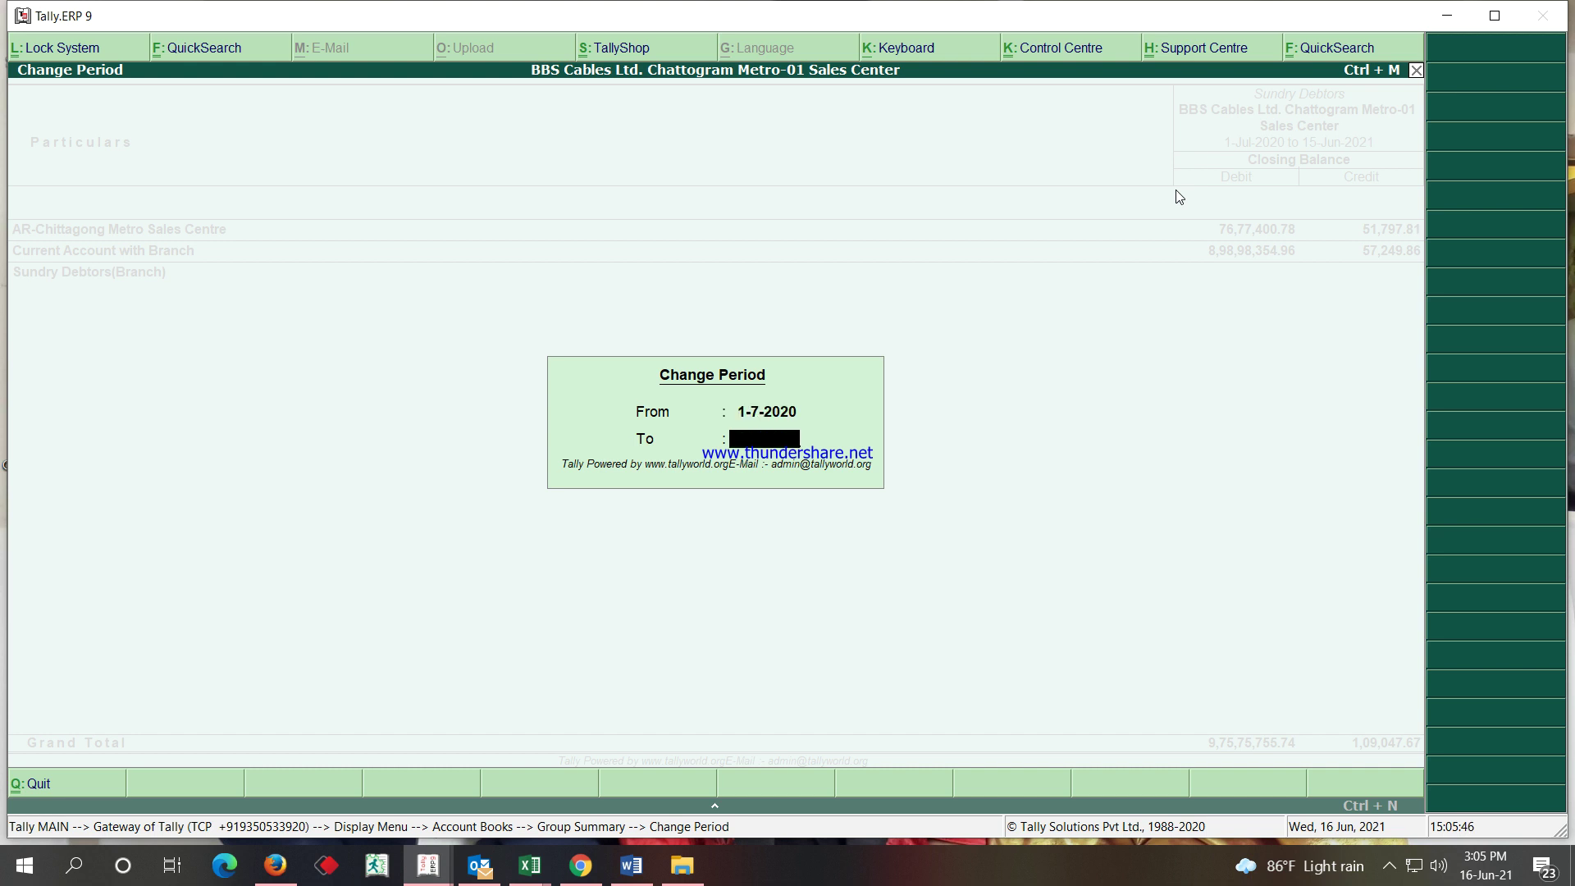
type("31-")
type("05-21")
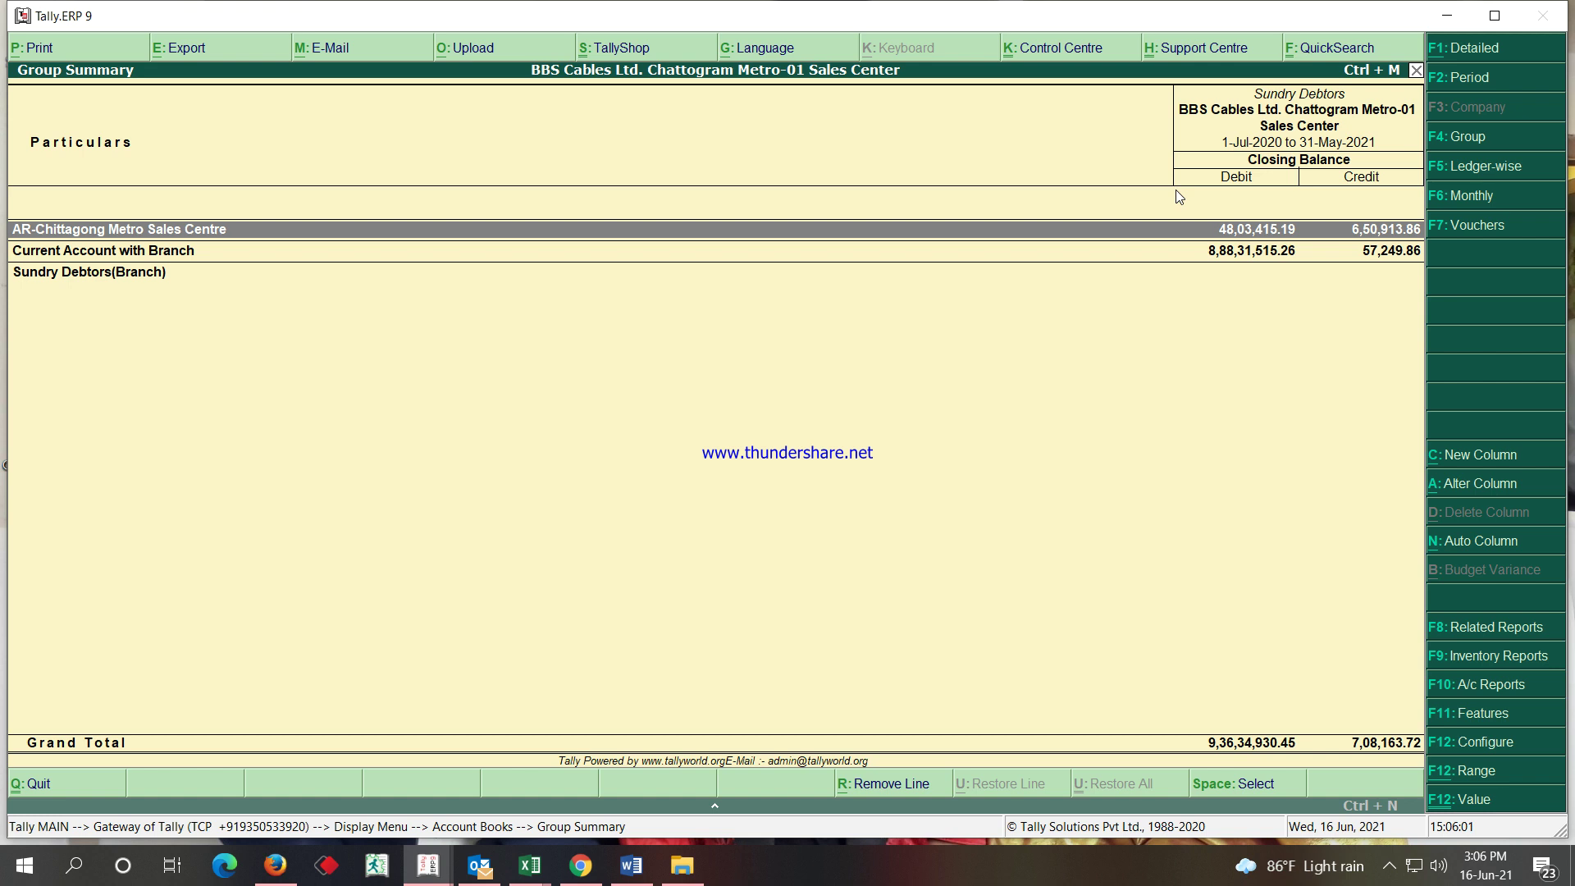
key("Return")
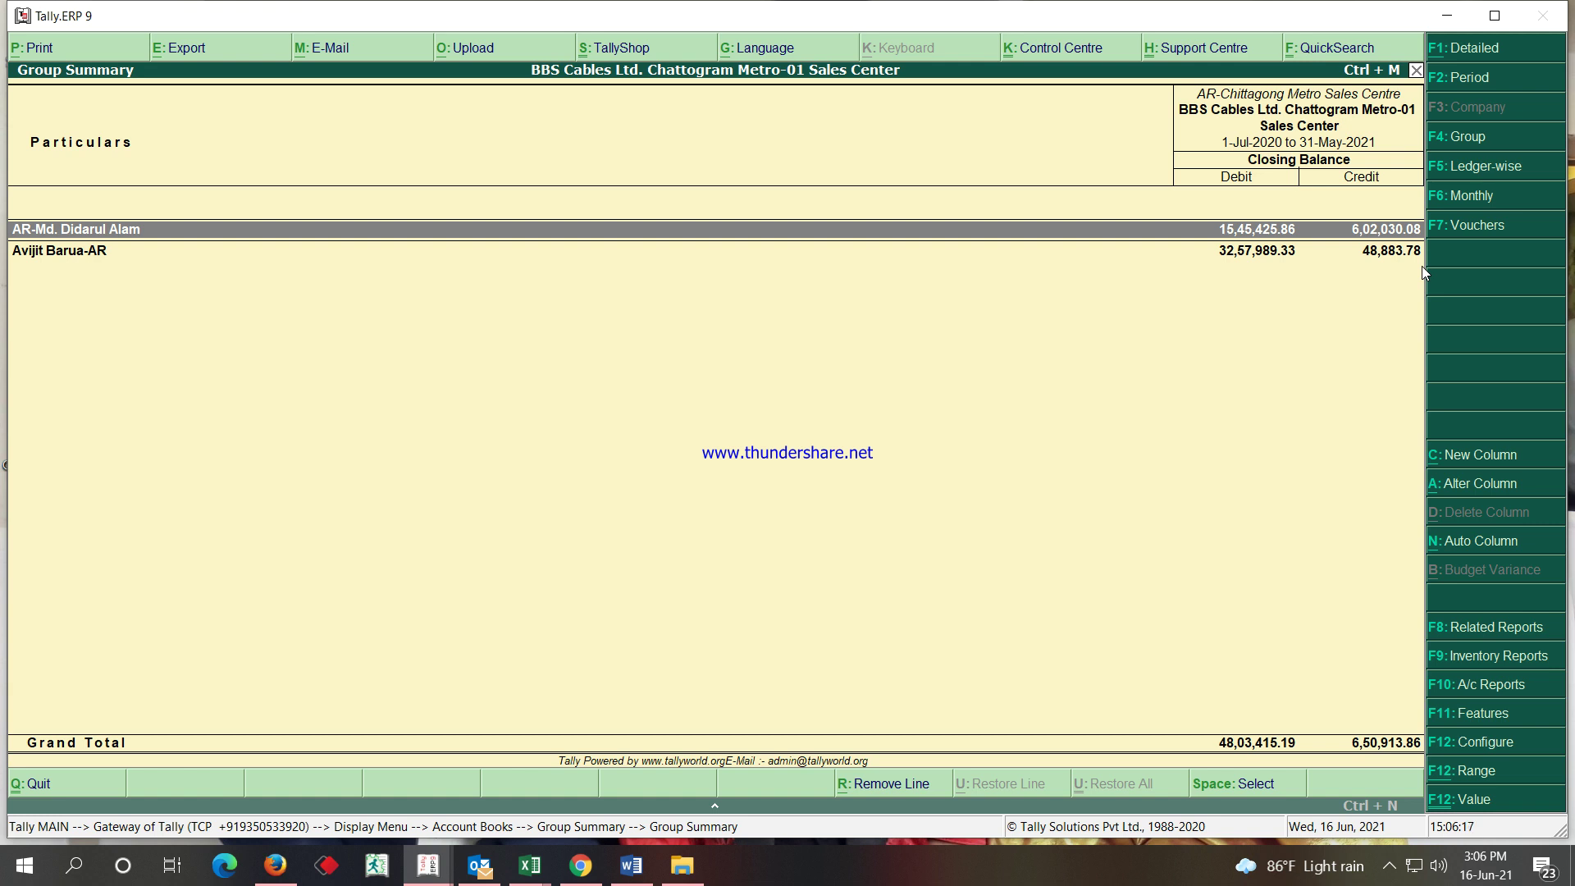
Show the individual vouchers for AR-Chittagong Metro Sales Centre.
left_click(1465, 228)
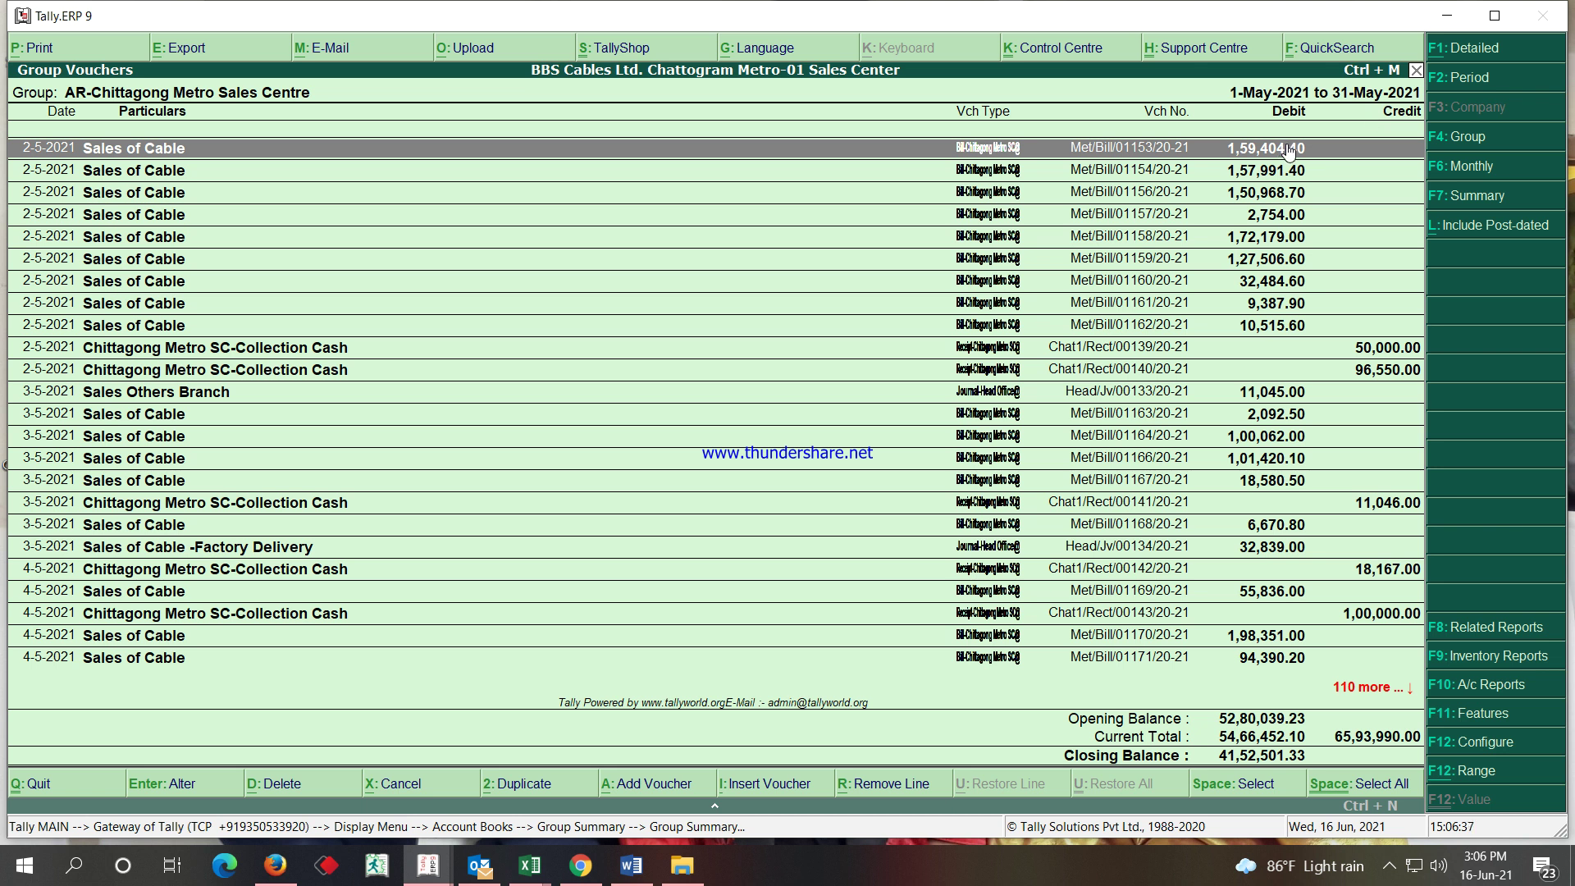
key("F2")
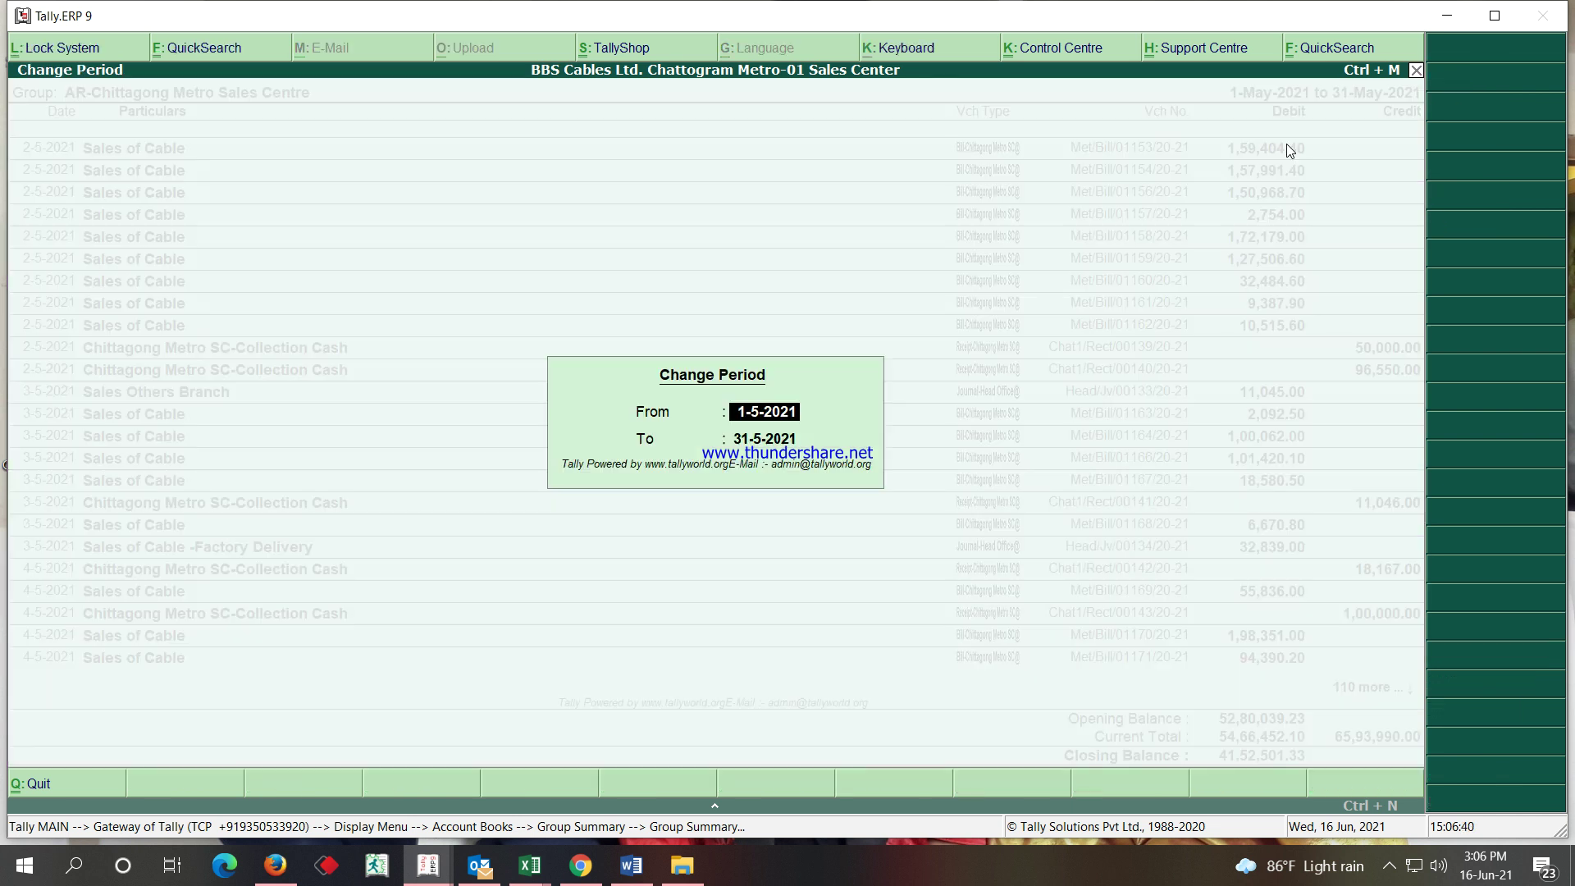
Change the vouchers report to start on 01-07-2020, keeping the end date 31-5-2021.
type("01-07-2020")
key("Return")
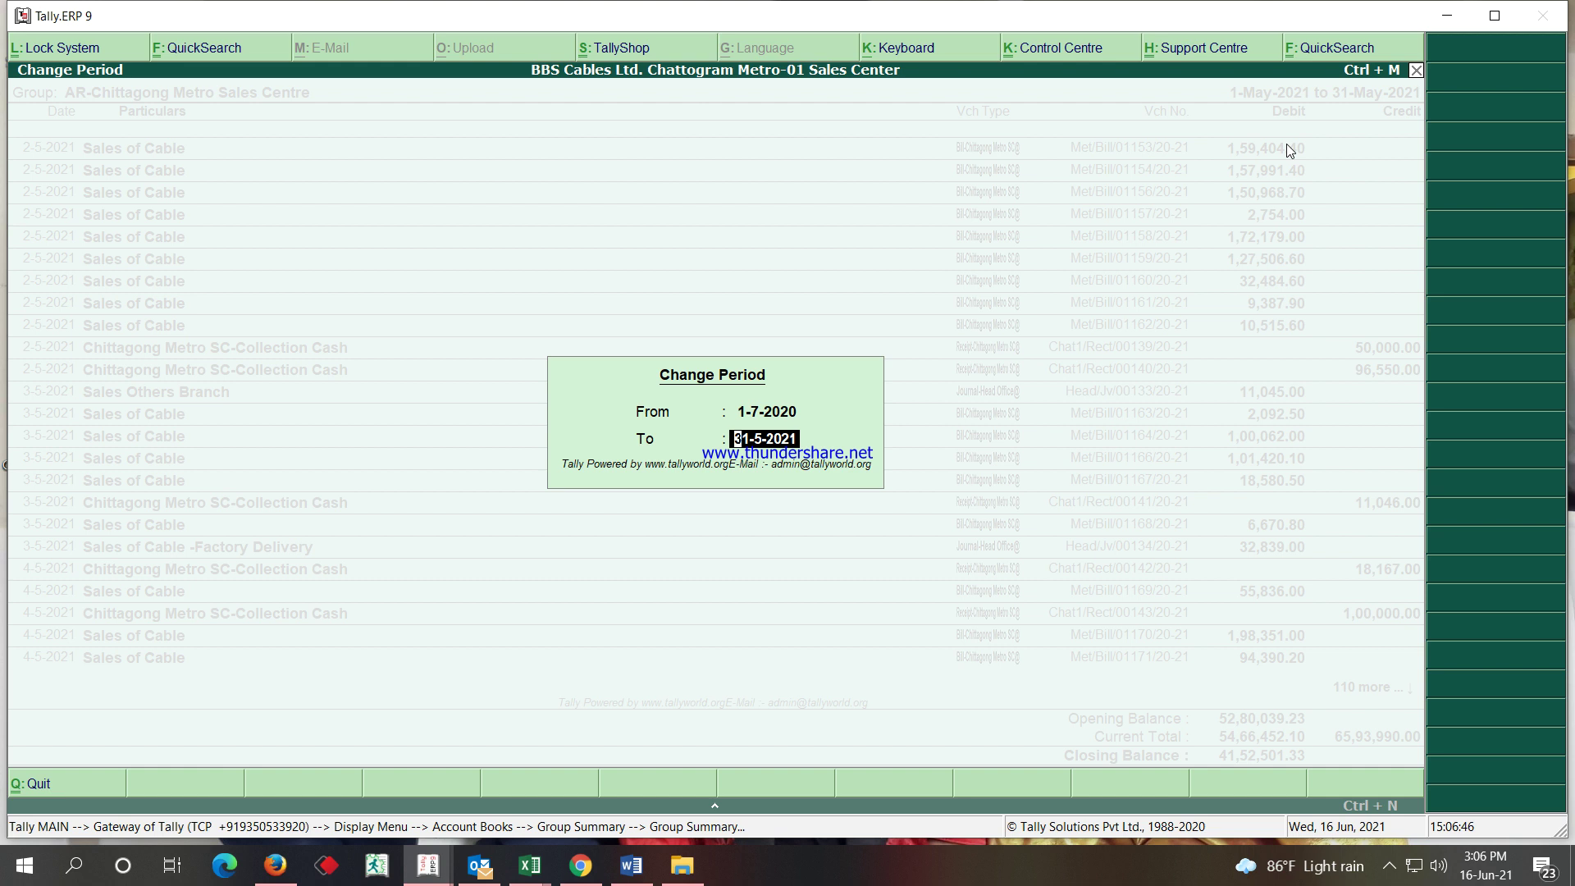
key("Return")
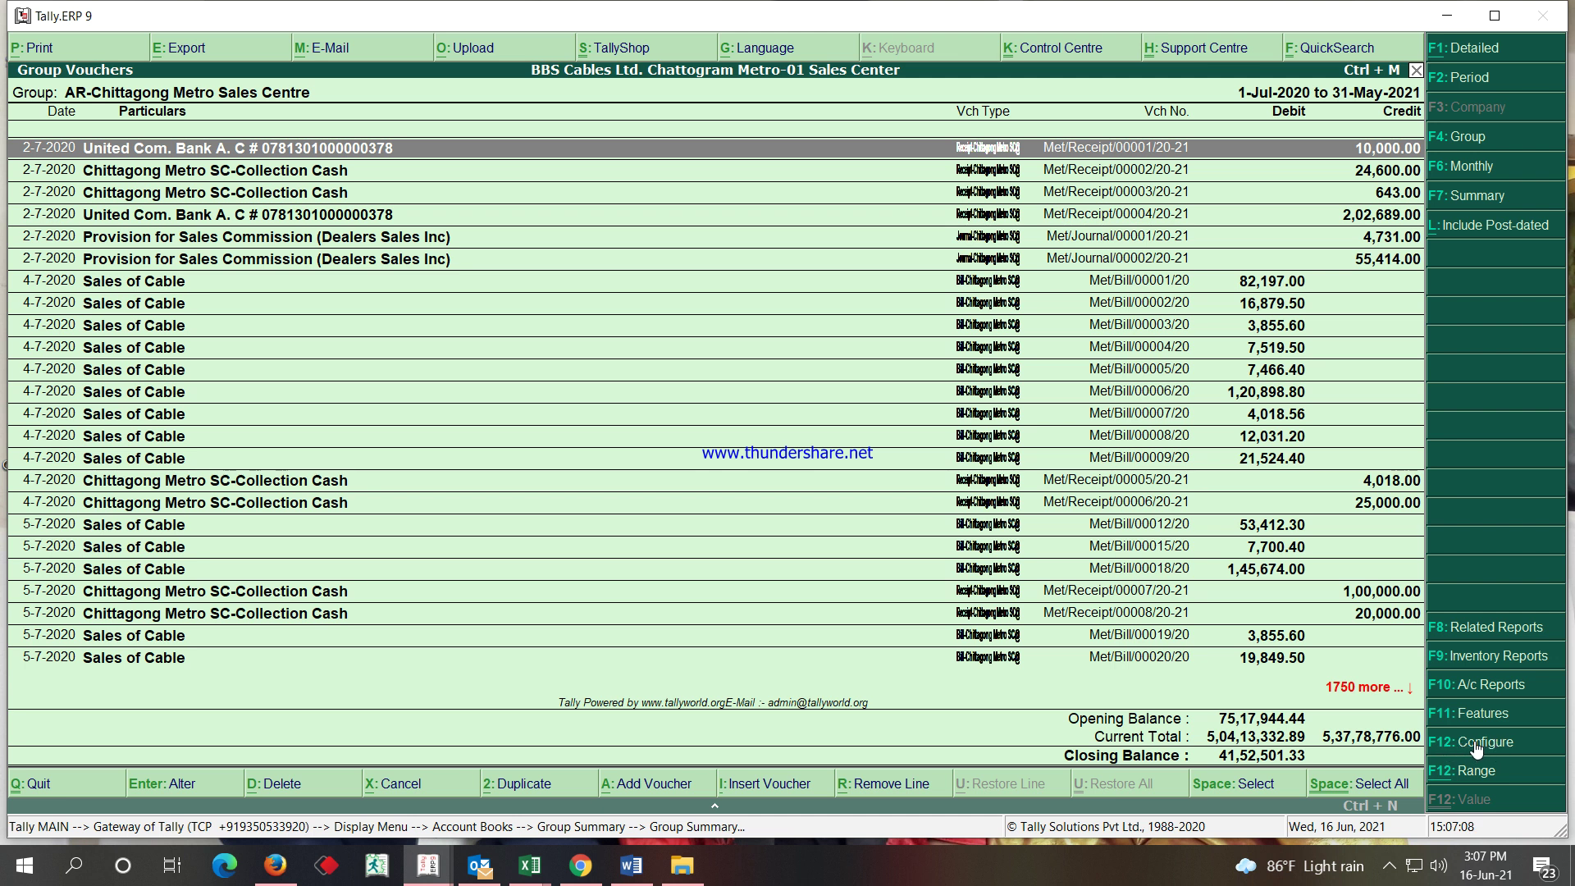
left_click(1476, 743)
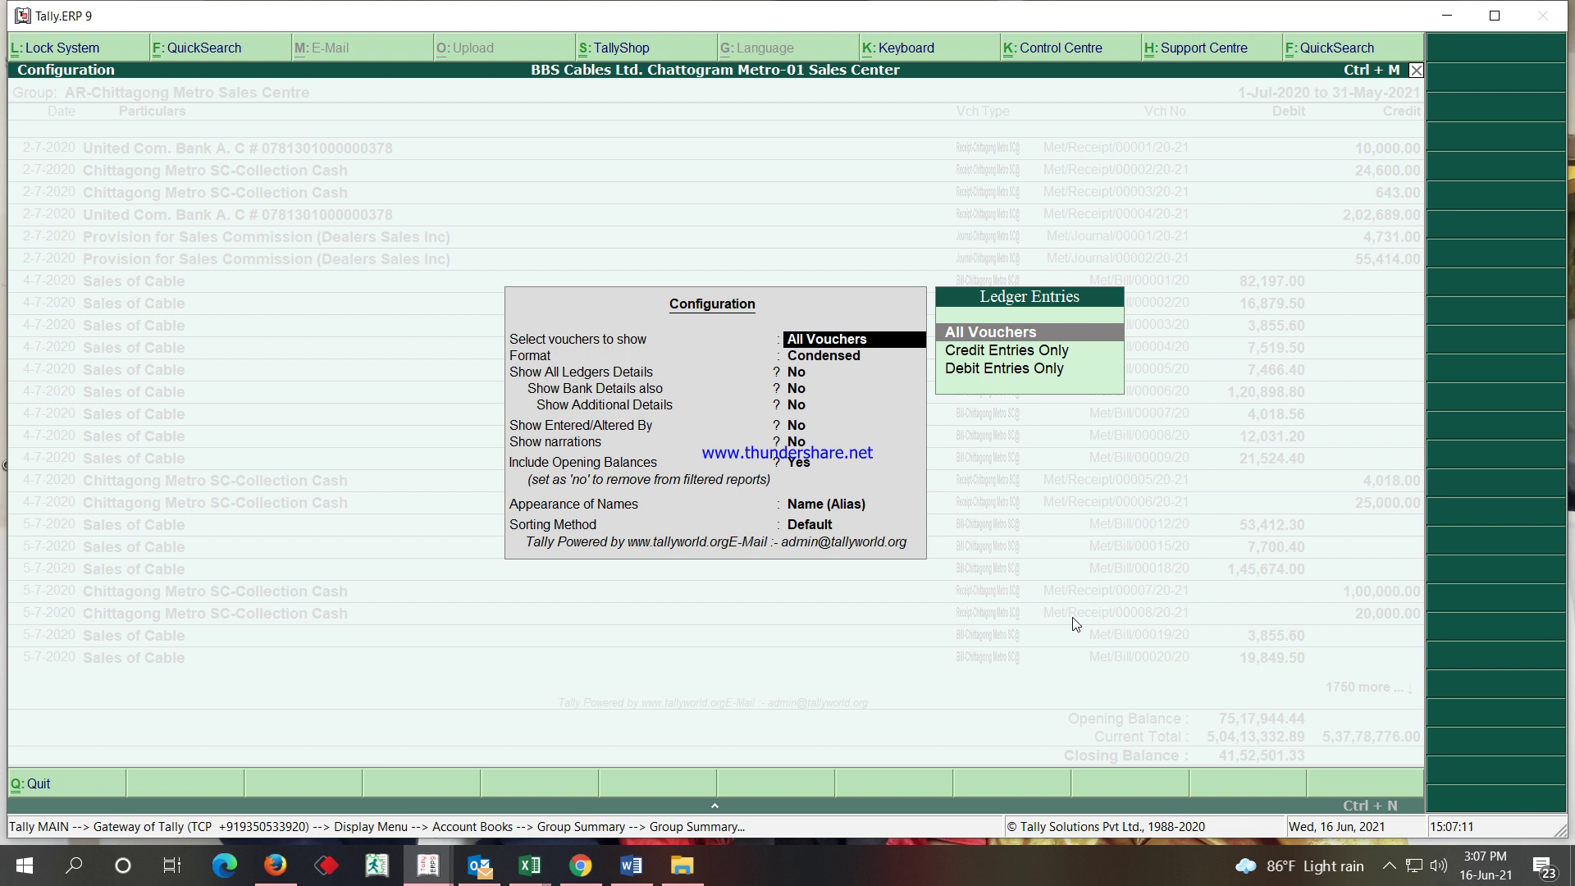
Configure the report for Debit Entries Only in Detailed format, showing all ledger details.
key("Down")
key("Down")
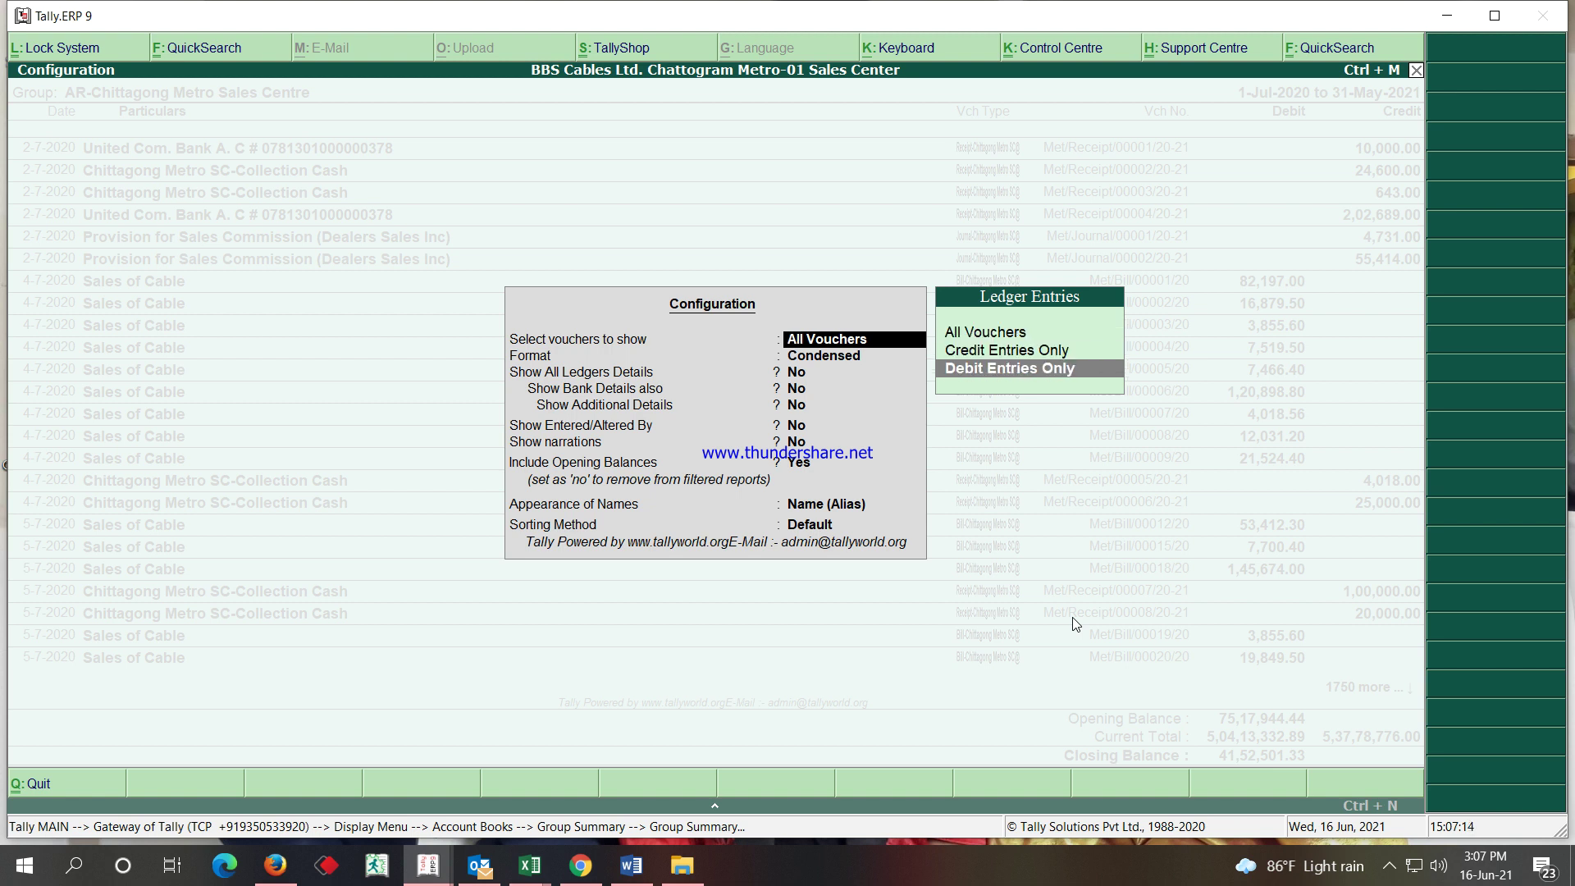
key("Return")
key("Down")
key("Return")
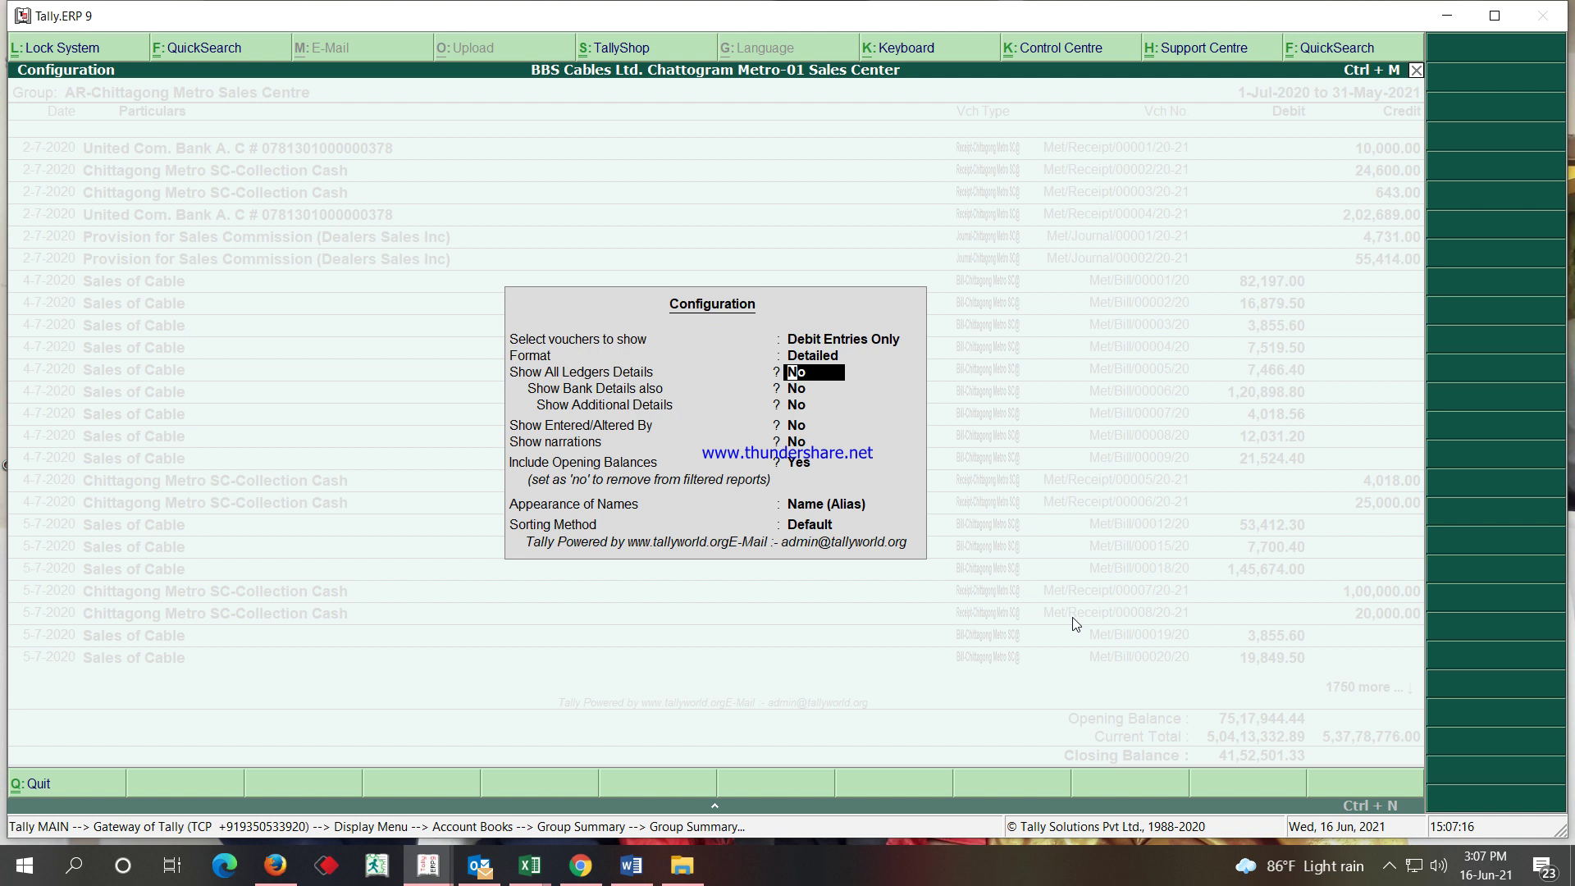
type("y")
key("Return")
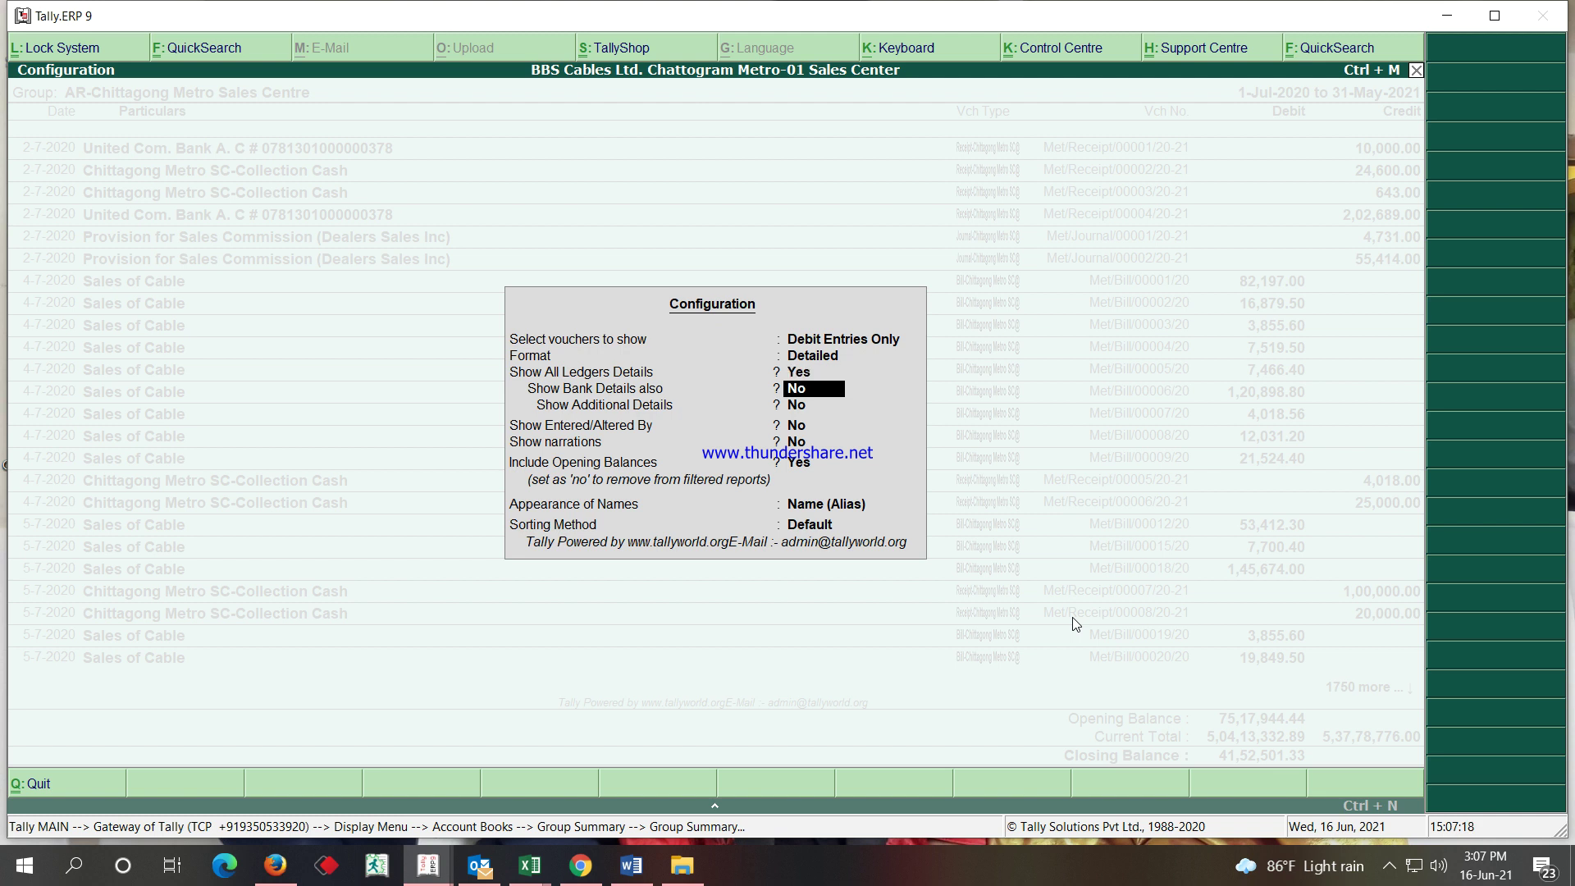
key("Return")
key("Return")
key("Return")
key("Return")
key("Return")
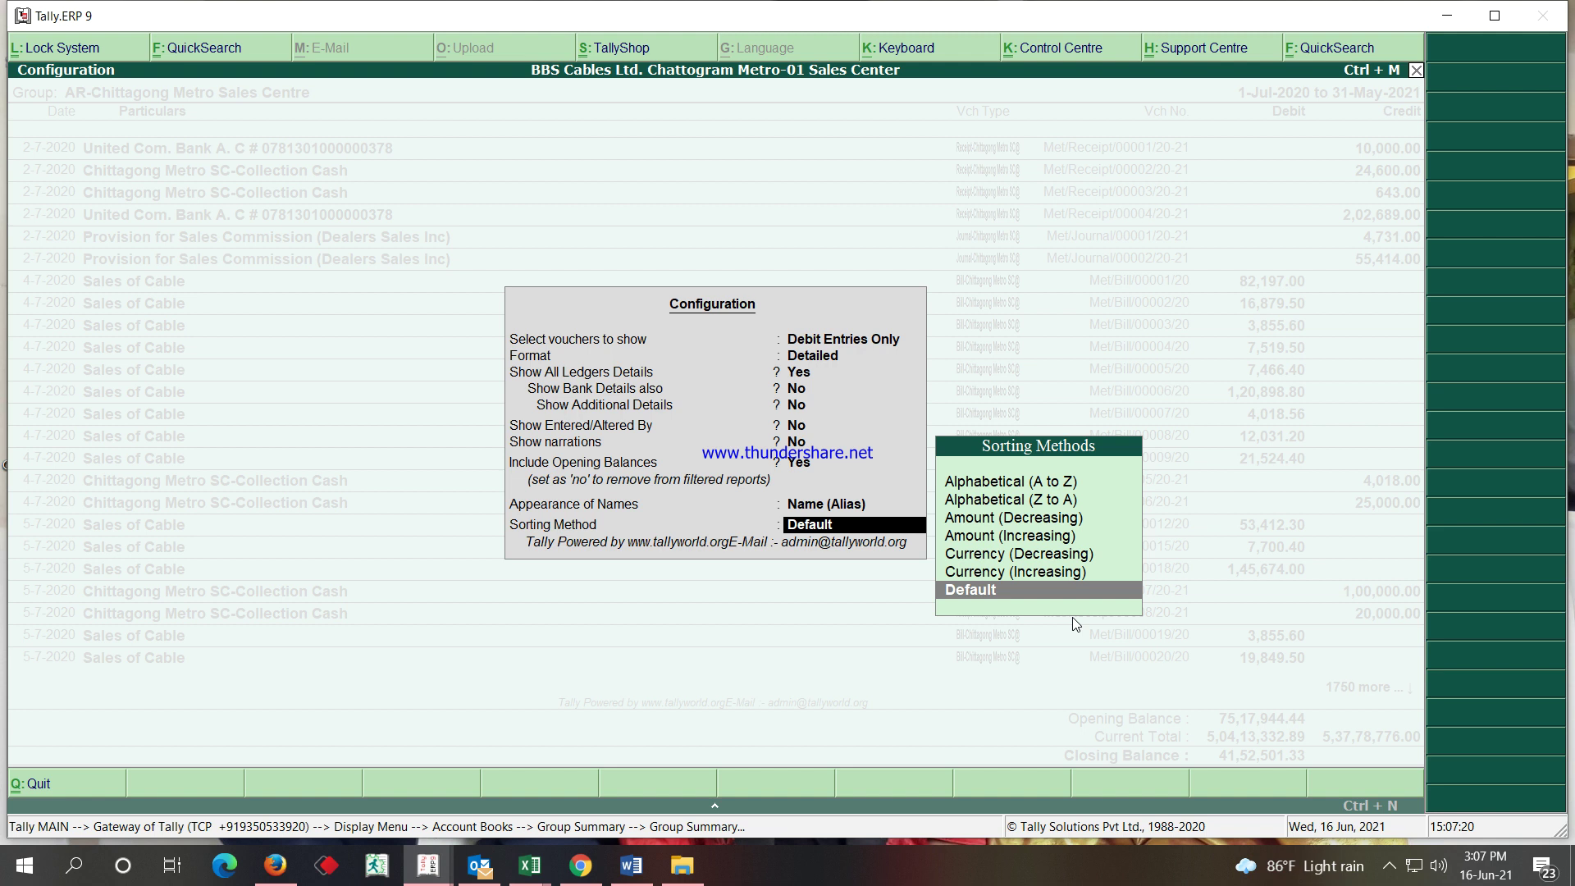
key("Return")
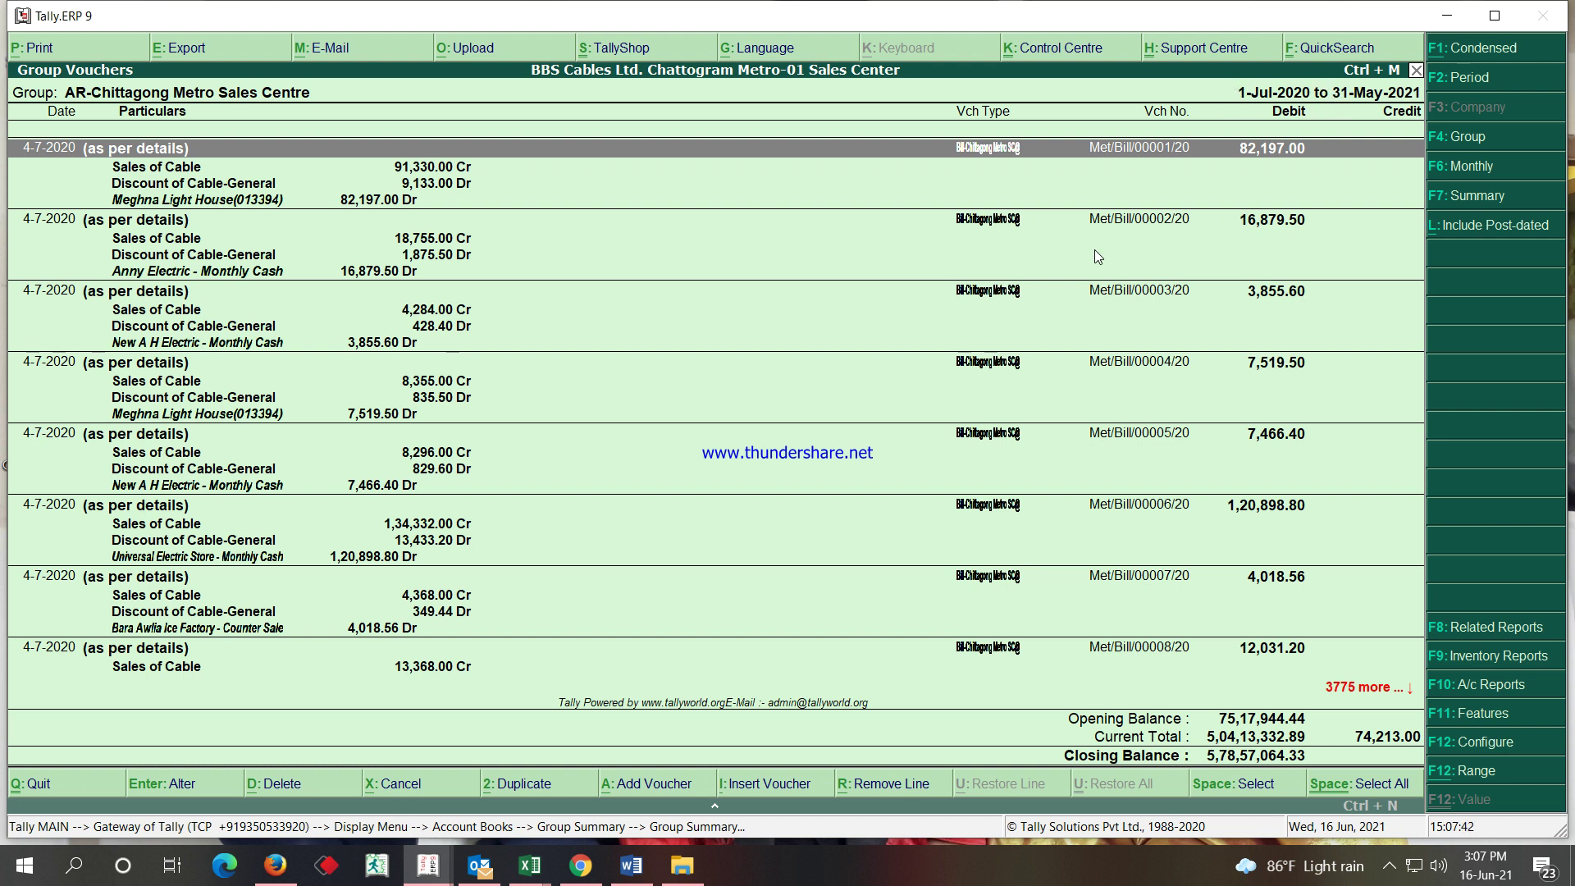
In the export settings, keep the default language and replace GrpSum with 'Metro Sales 31-05-21'.
left_click(201, 51)
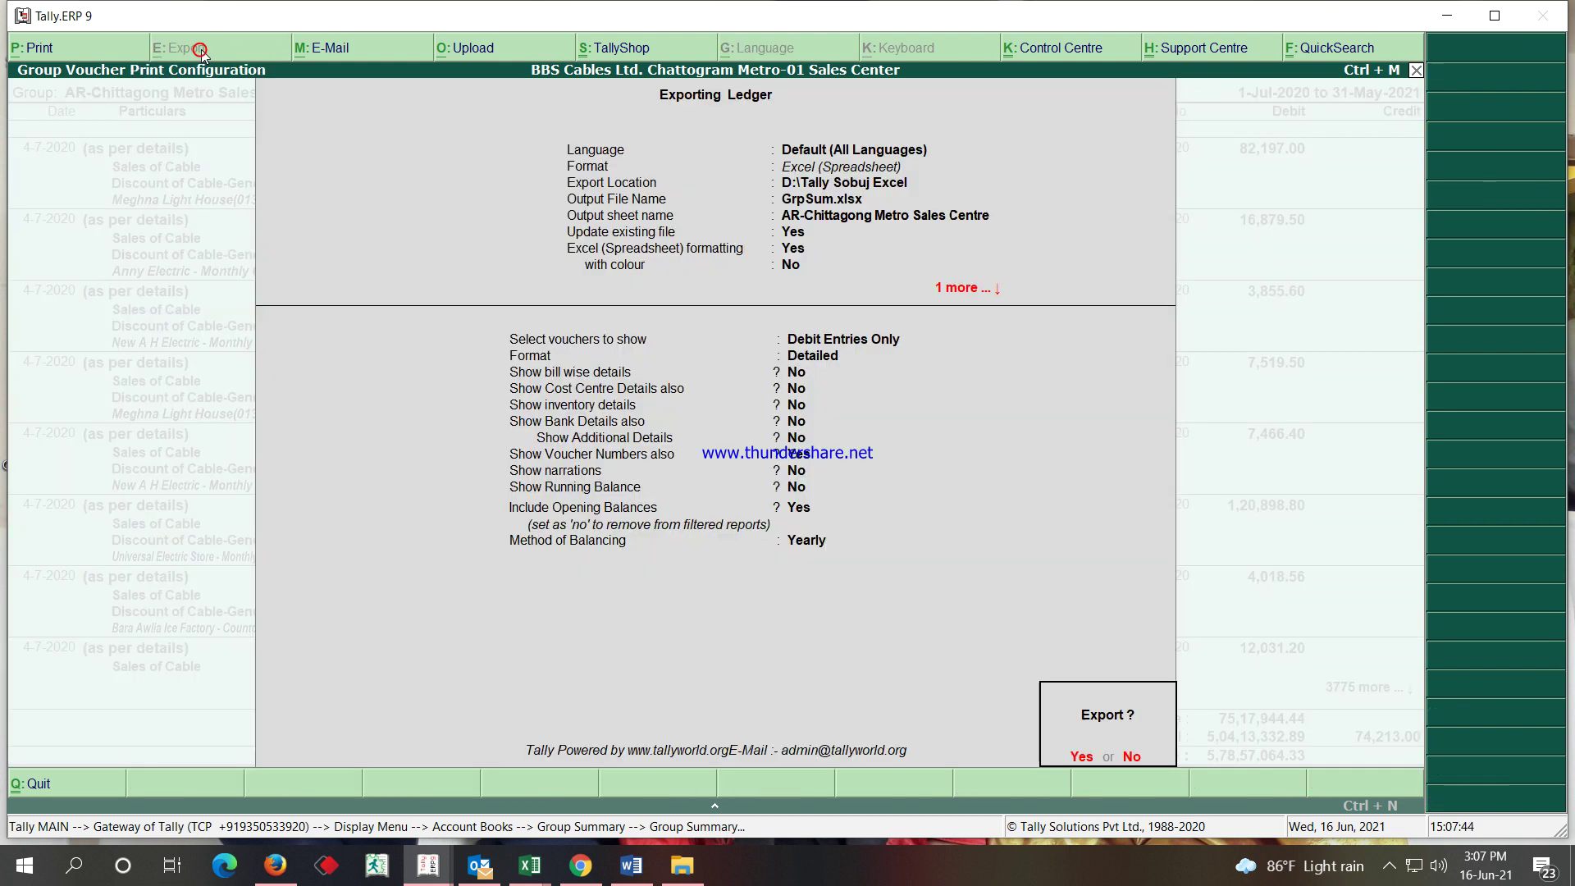
left_click(1136, 757)
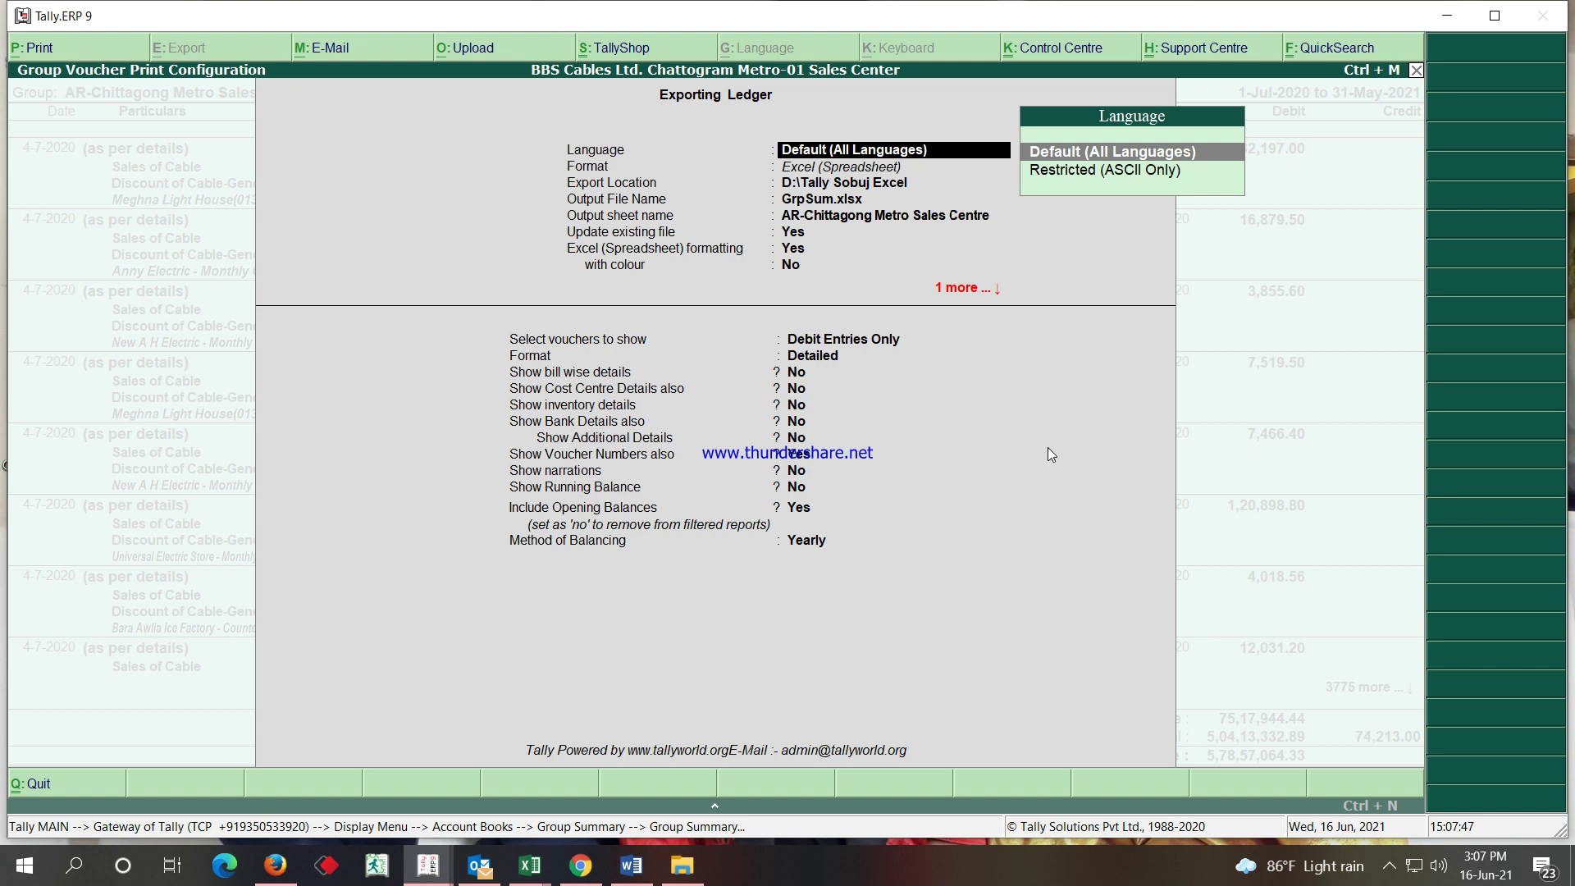
key("Return")
key("Return")
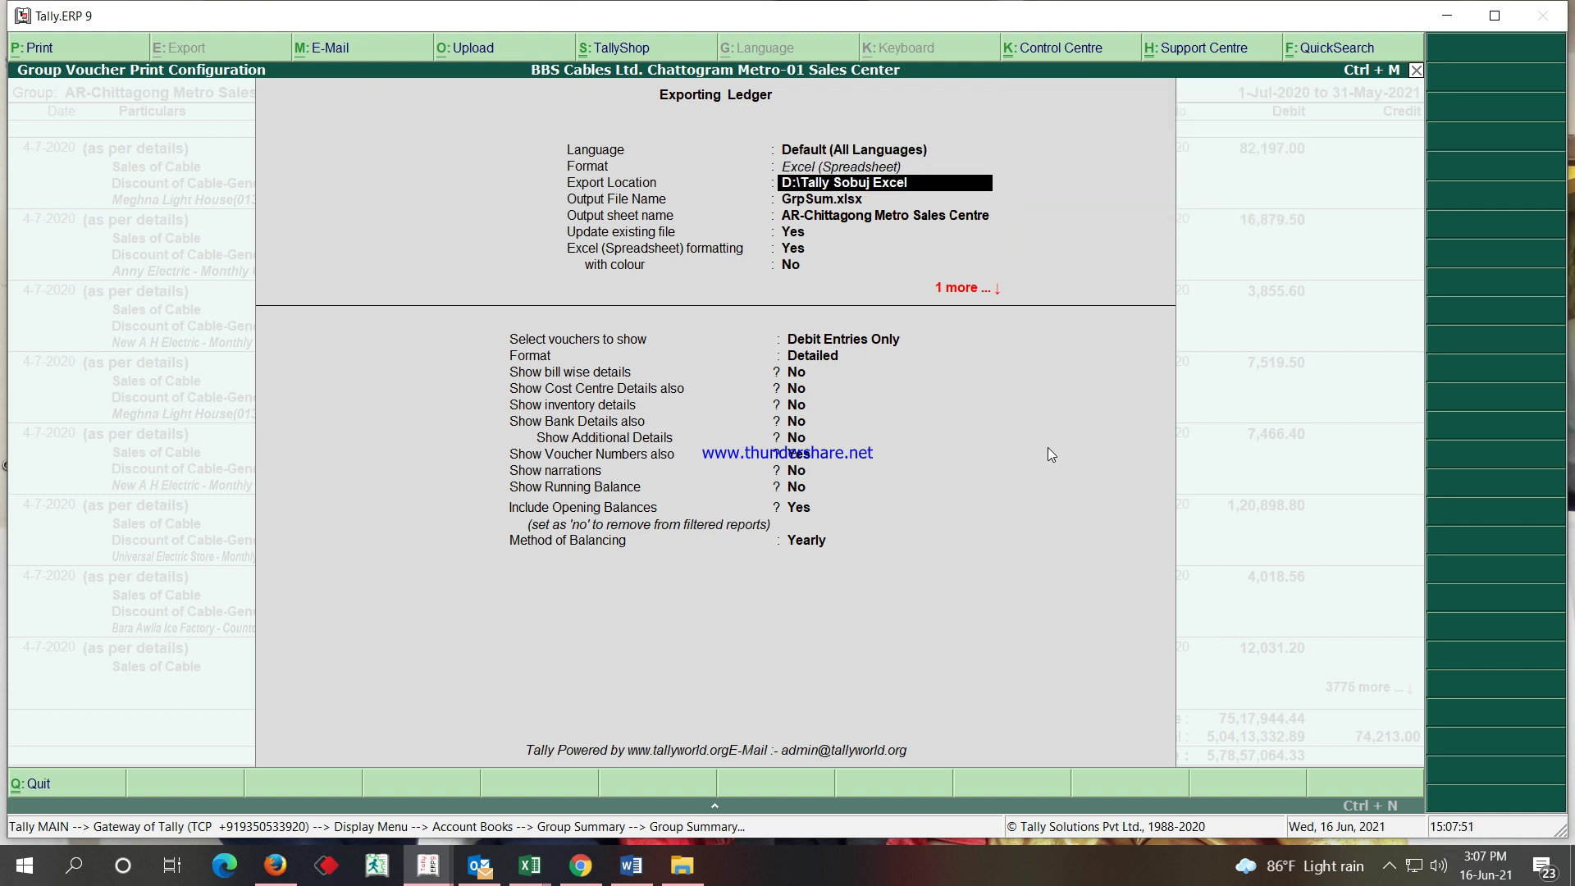
key("Return")
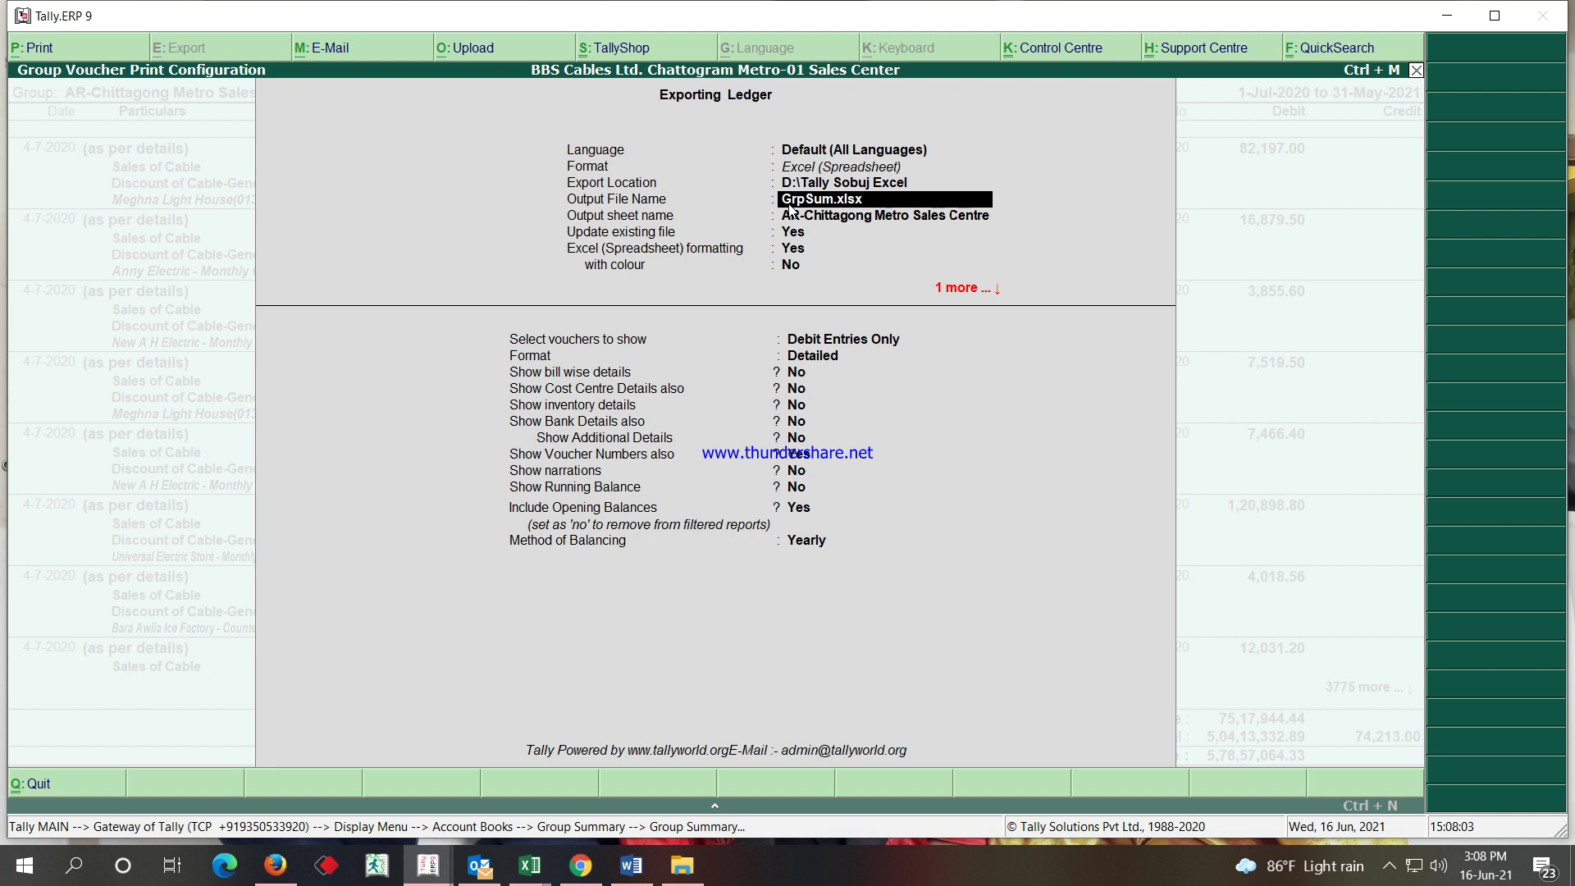
key("Delete")
key("Delete")
key("Delete")
key("Delete")
key("Delete")
key("Delete")
type("Metro")
type(" Sales")
type(" 31-05-21")
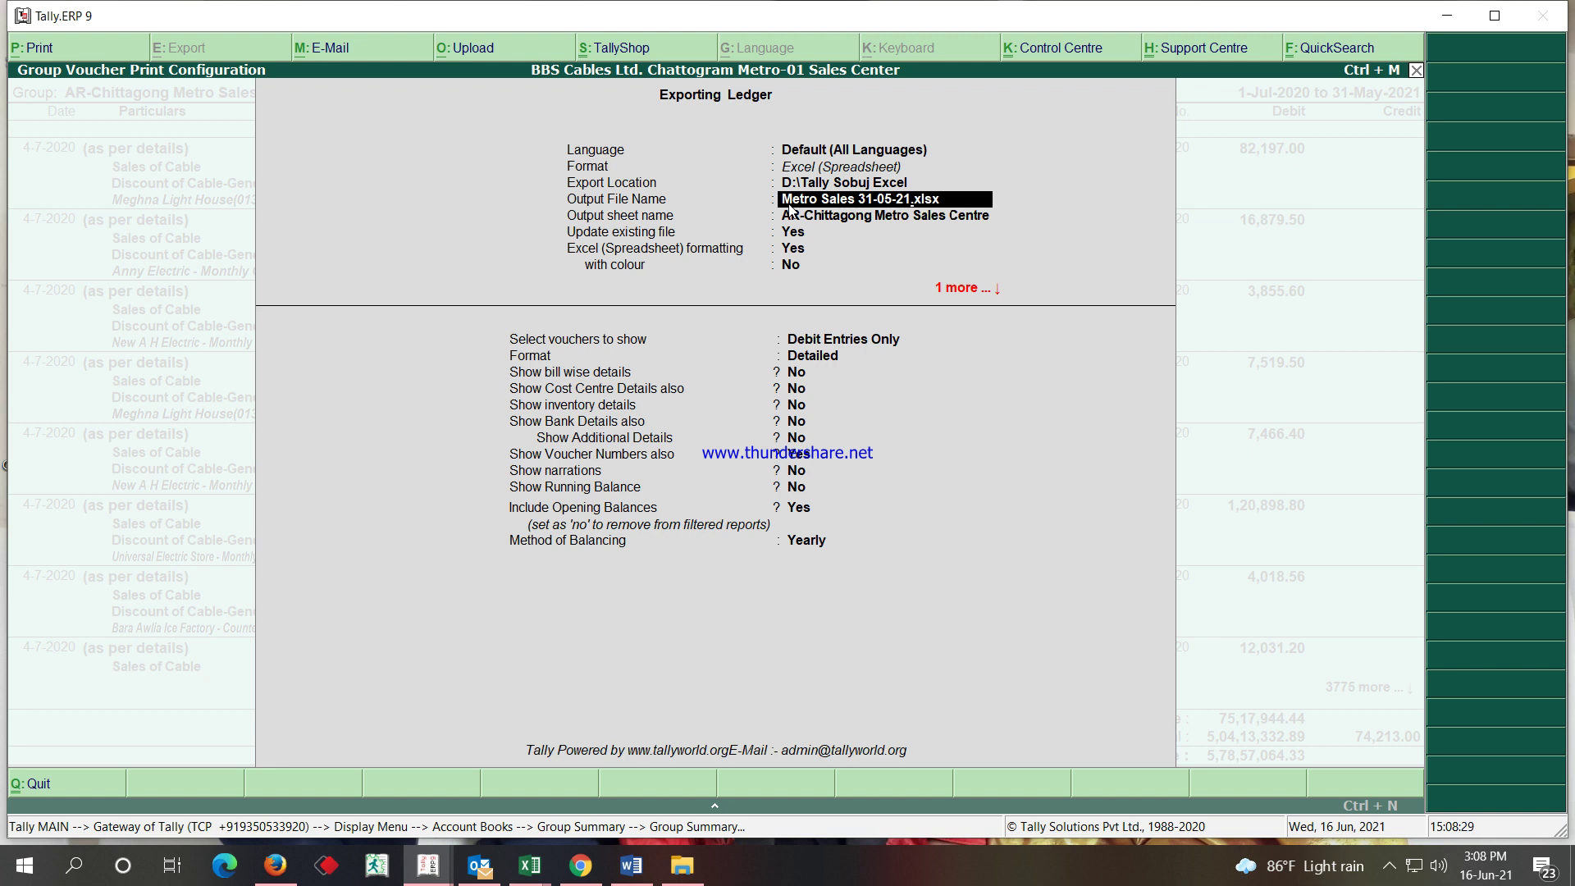
key("Return")
key("Return")
key("Return")
key("Return")
key("Return")
key("Return")
key("Return")
key("Return")
key("Return")
key("Return")
key("Return")
key("Return")
key("Return")
key("Return")
key("Return")
key("Return")
key("Return")
key("Return")
key("Return")
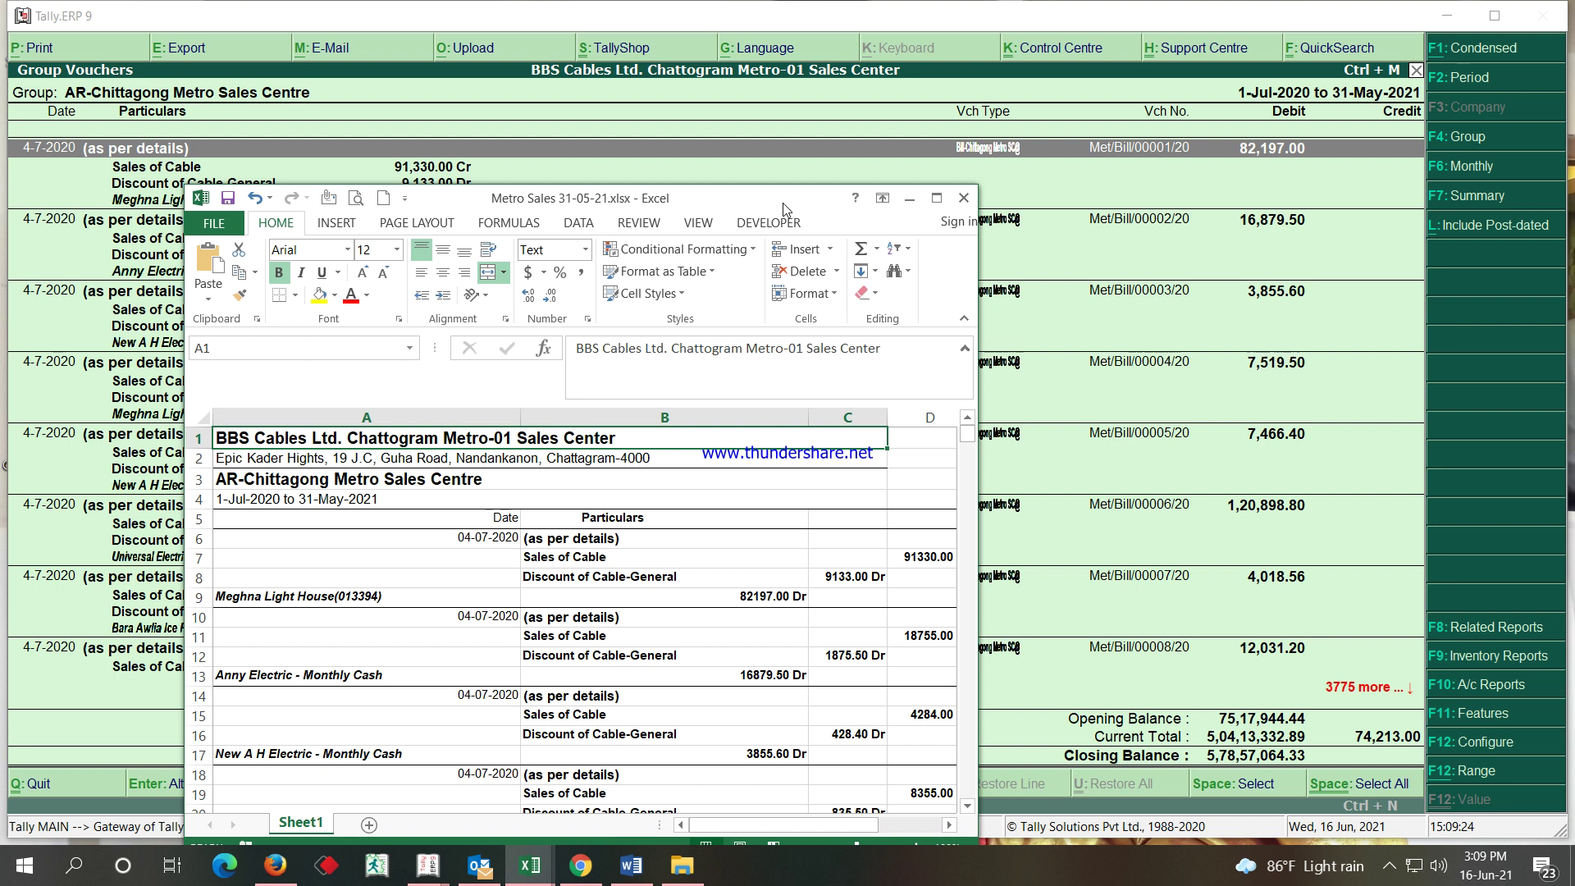
Maximize the Excel window showing the exported Metro Sales 31-05-21 workbook.
left_click(936, 198)
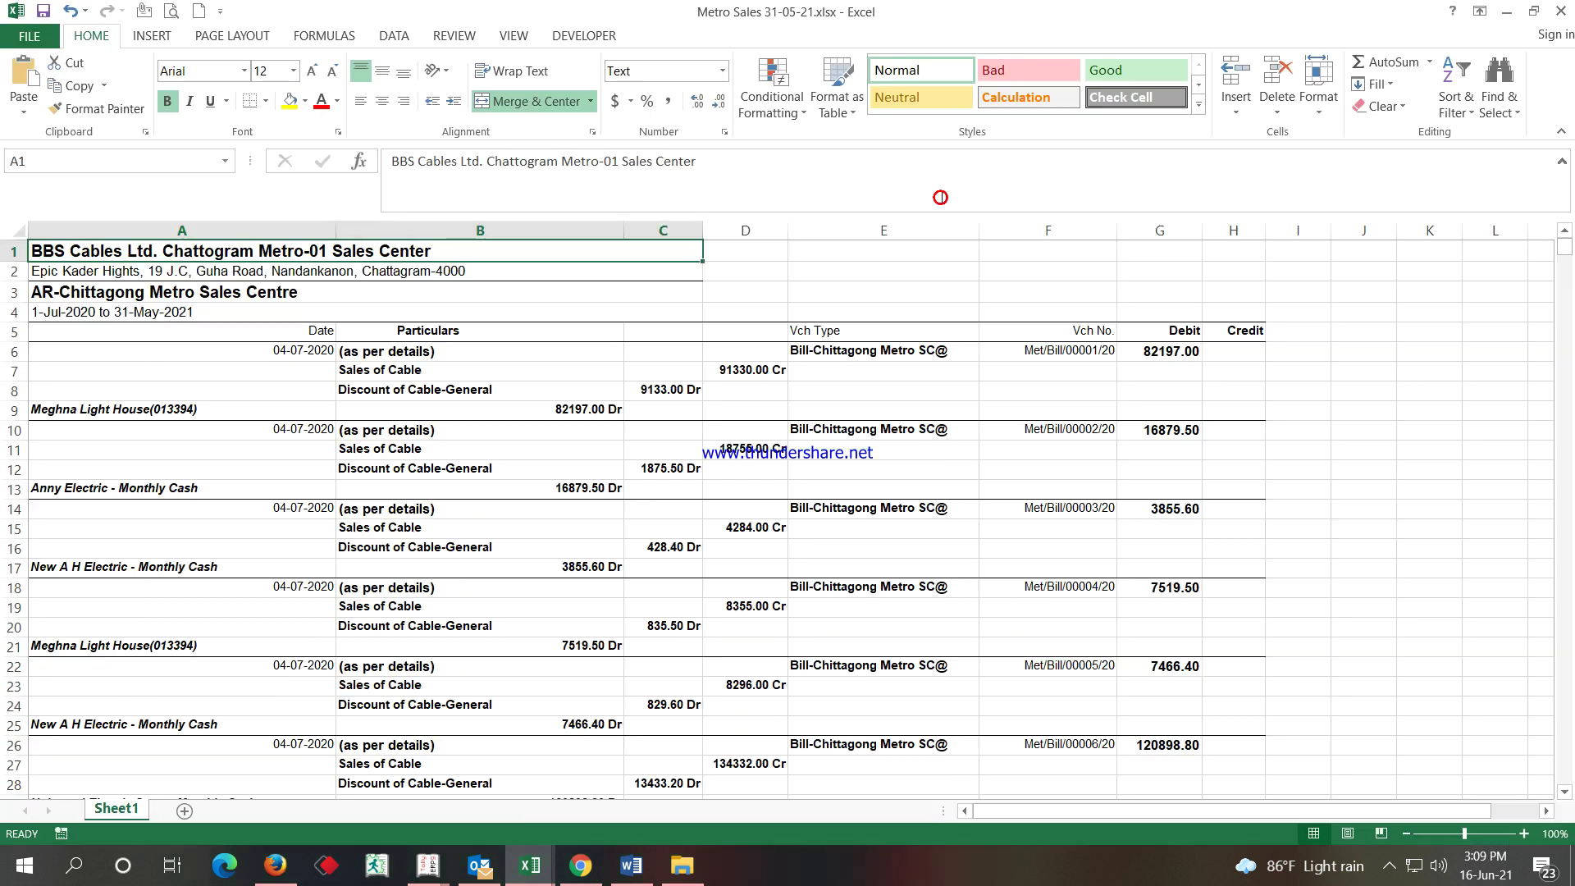
Select the period line in A4 and scroll down through the voucher rows.
left_click(47, 313)
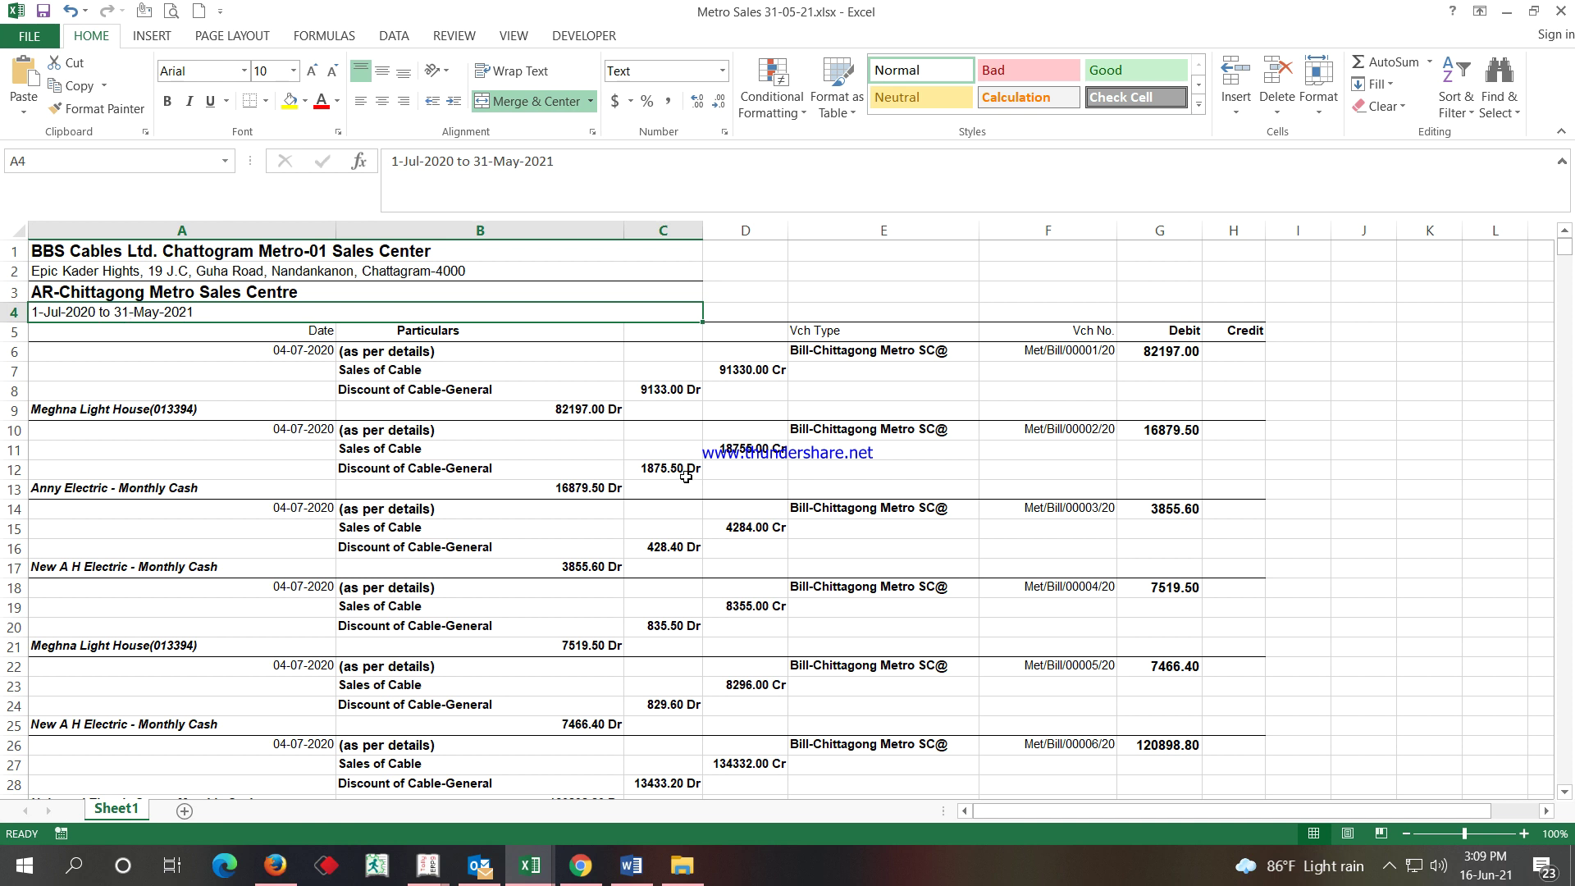
scroll(516, 470, "down", 9)
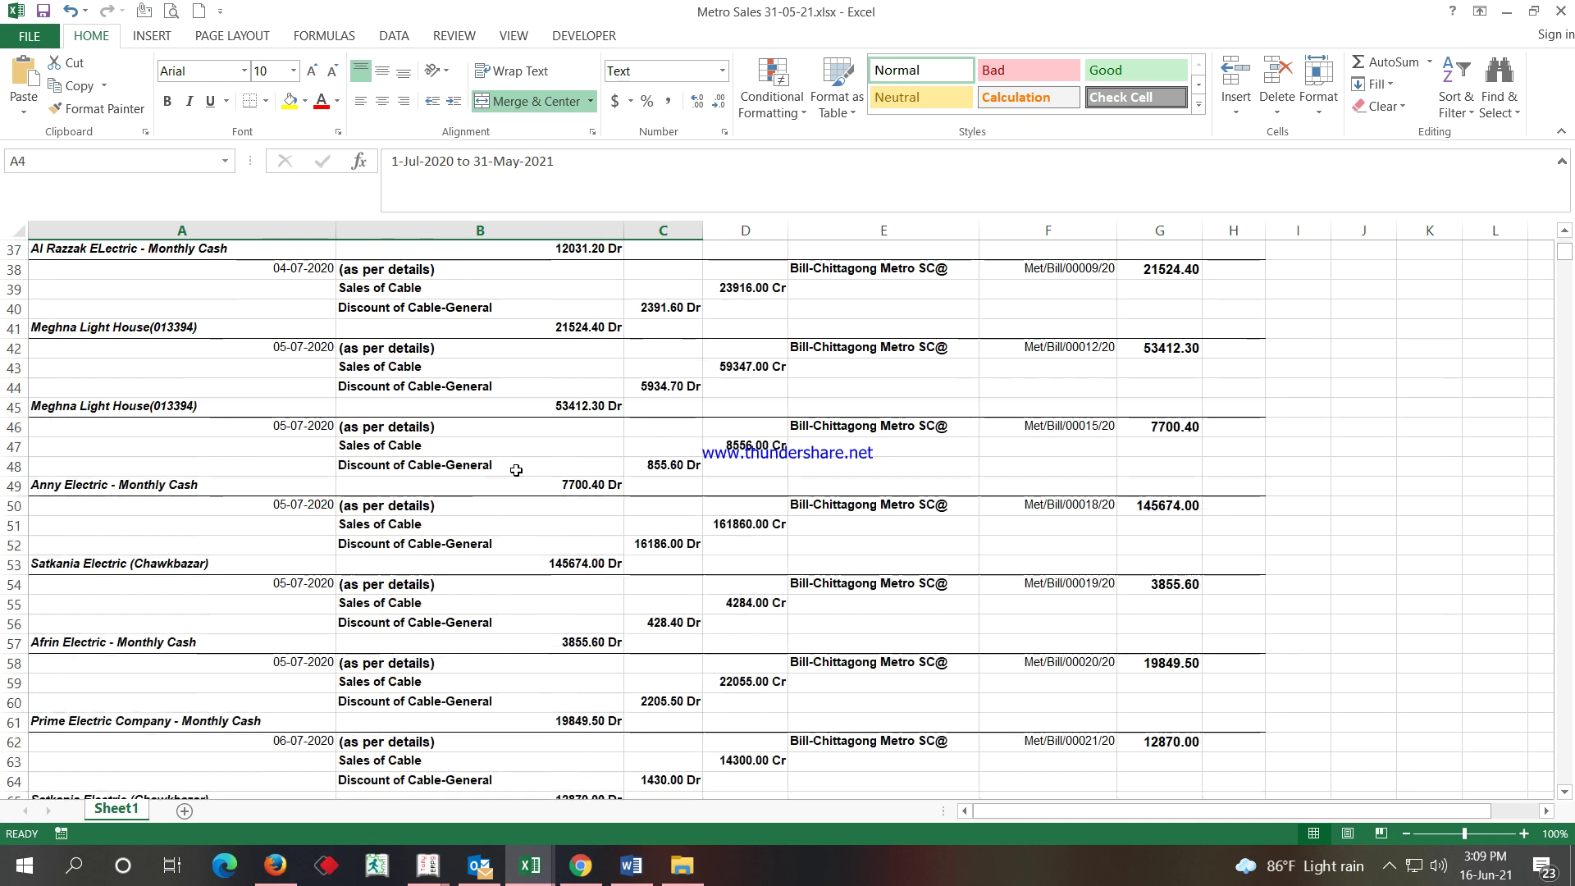
scroll(516, 470, "down", 9)
scroll(516, 470, "down", 9)
scroll(516, 470, "down", 8)
scroll(516, 470, "down", 9)
scroll(516, 470, "down", 9)
scroll(516, 470, "down", 9)
scroll(514, 477, "down", 9)
scroll(515, 478, "down", 12)
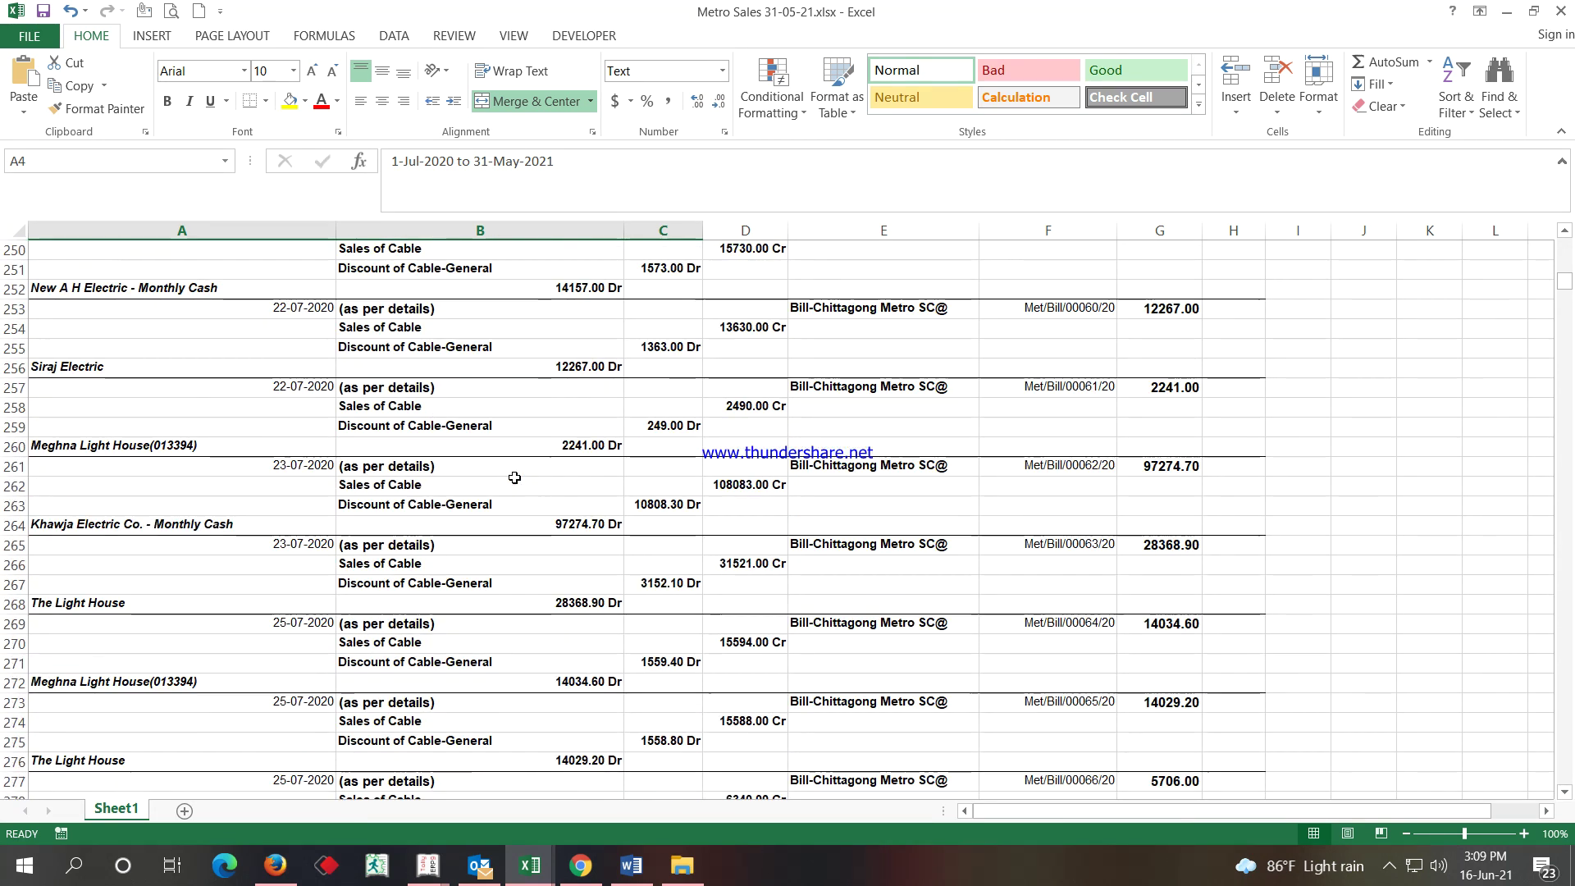
scroll(514, 477, "up", 5)
scroll(514, 477, "up", 2)
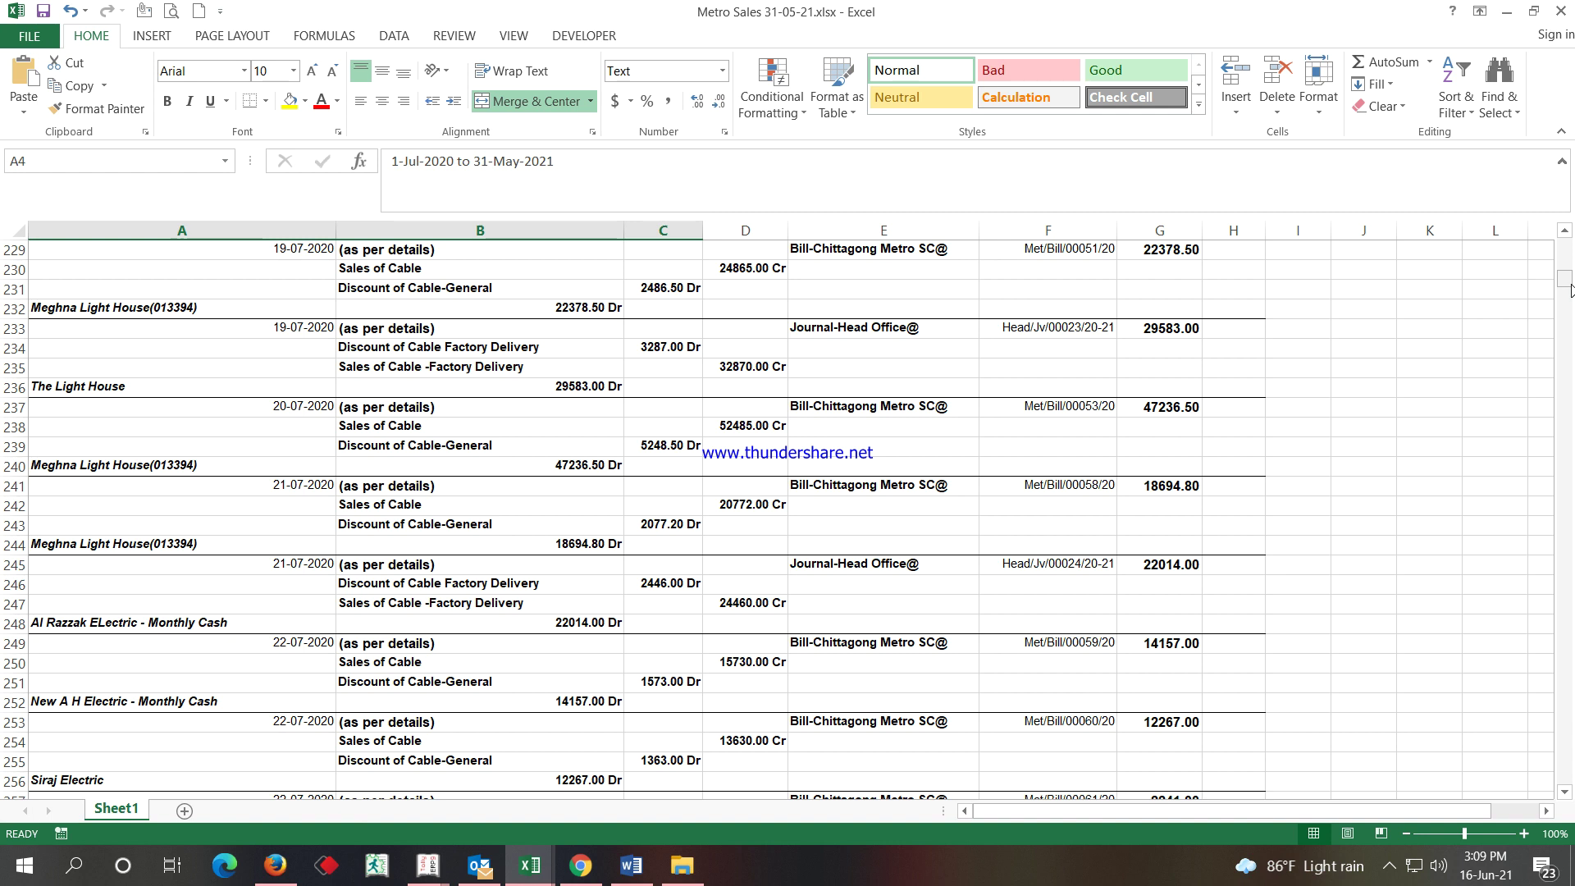
Return to the top of the sheet, save the workbook and close Excel.
left_click_drag(1565, 280, 1565, 244)
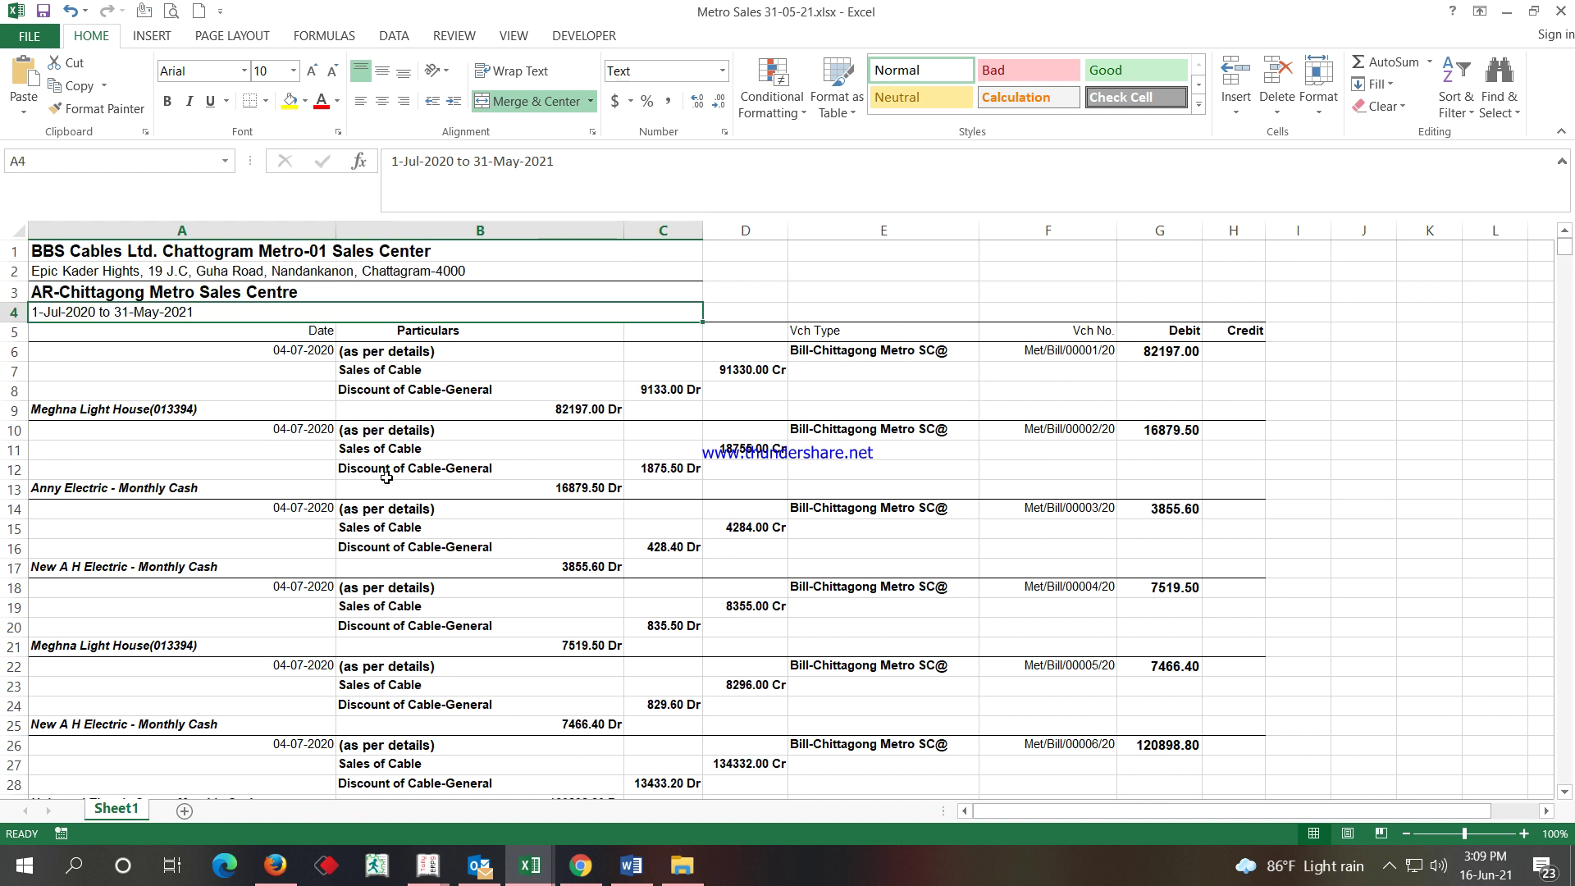
left_click(42, 12)
left_click(1562, 13)
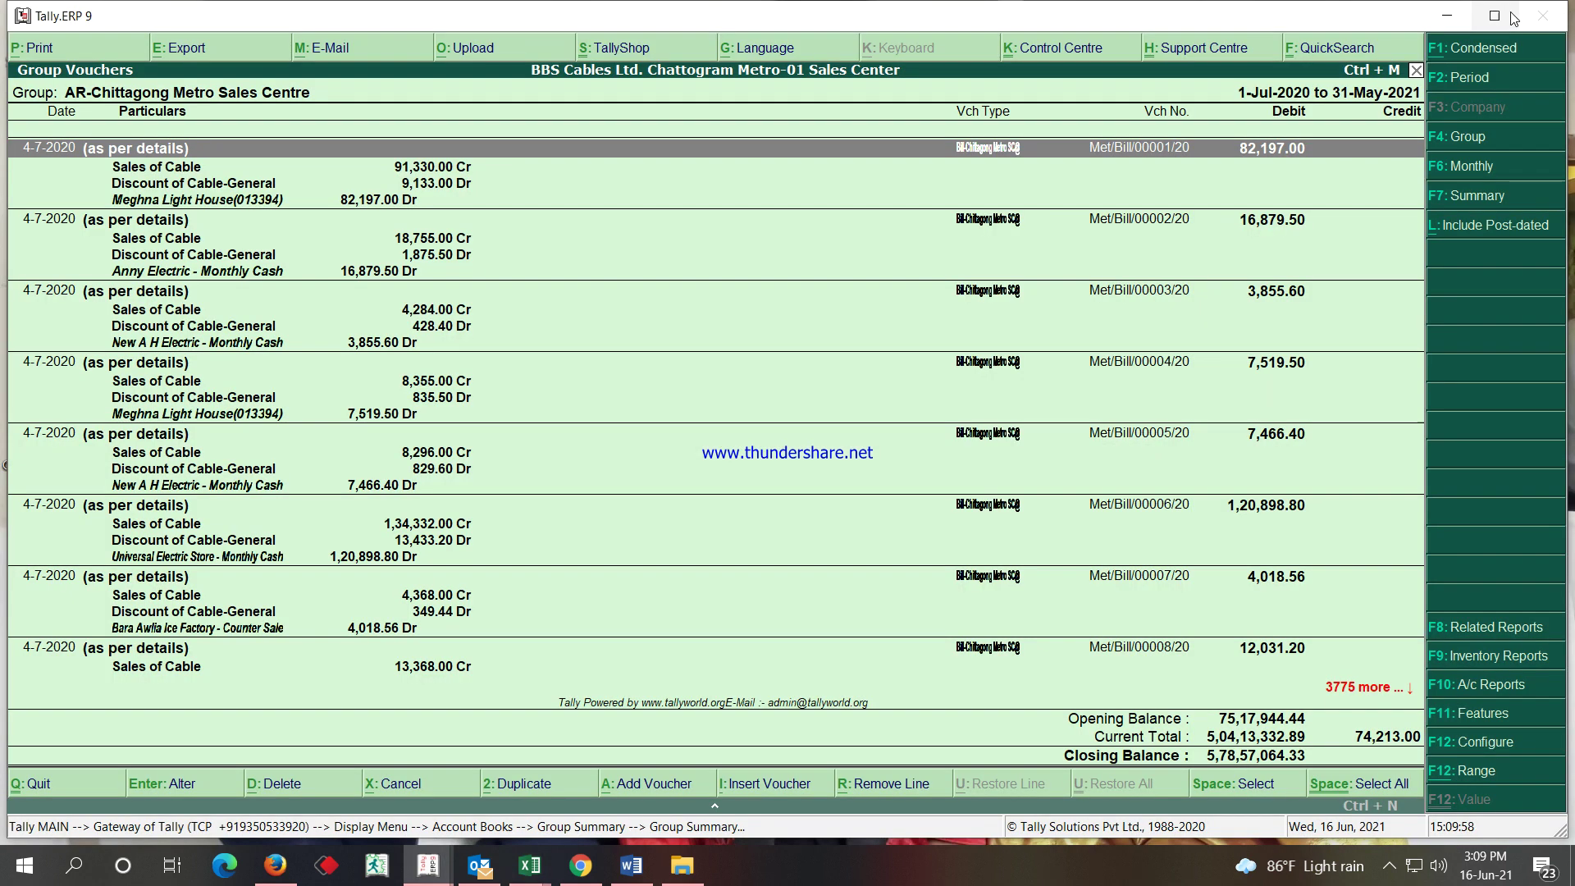
Reopen Metro Sales 31-05-21.xlsx from D:\Tally Sobuj Excel via This PC.
left_click(1448, 16)
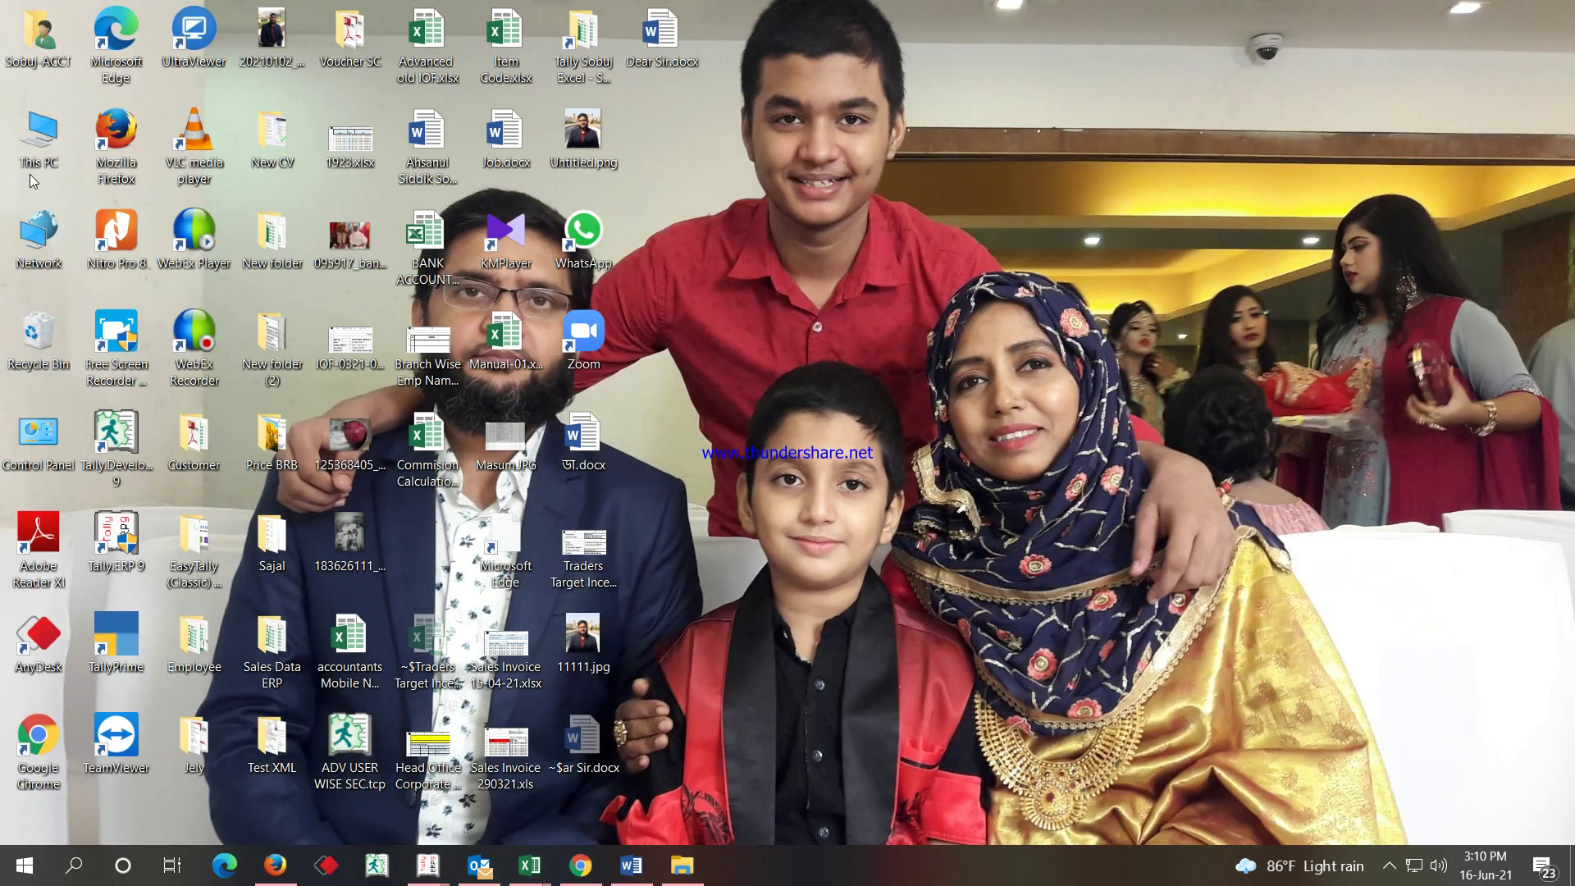
double_click(41, 141)
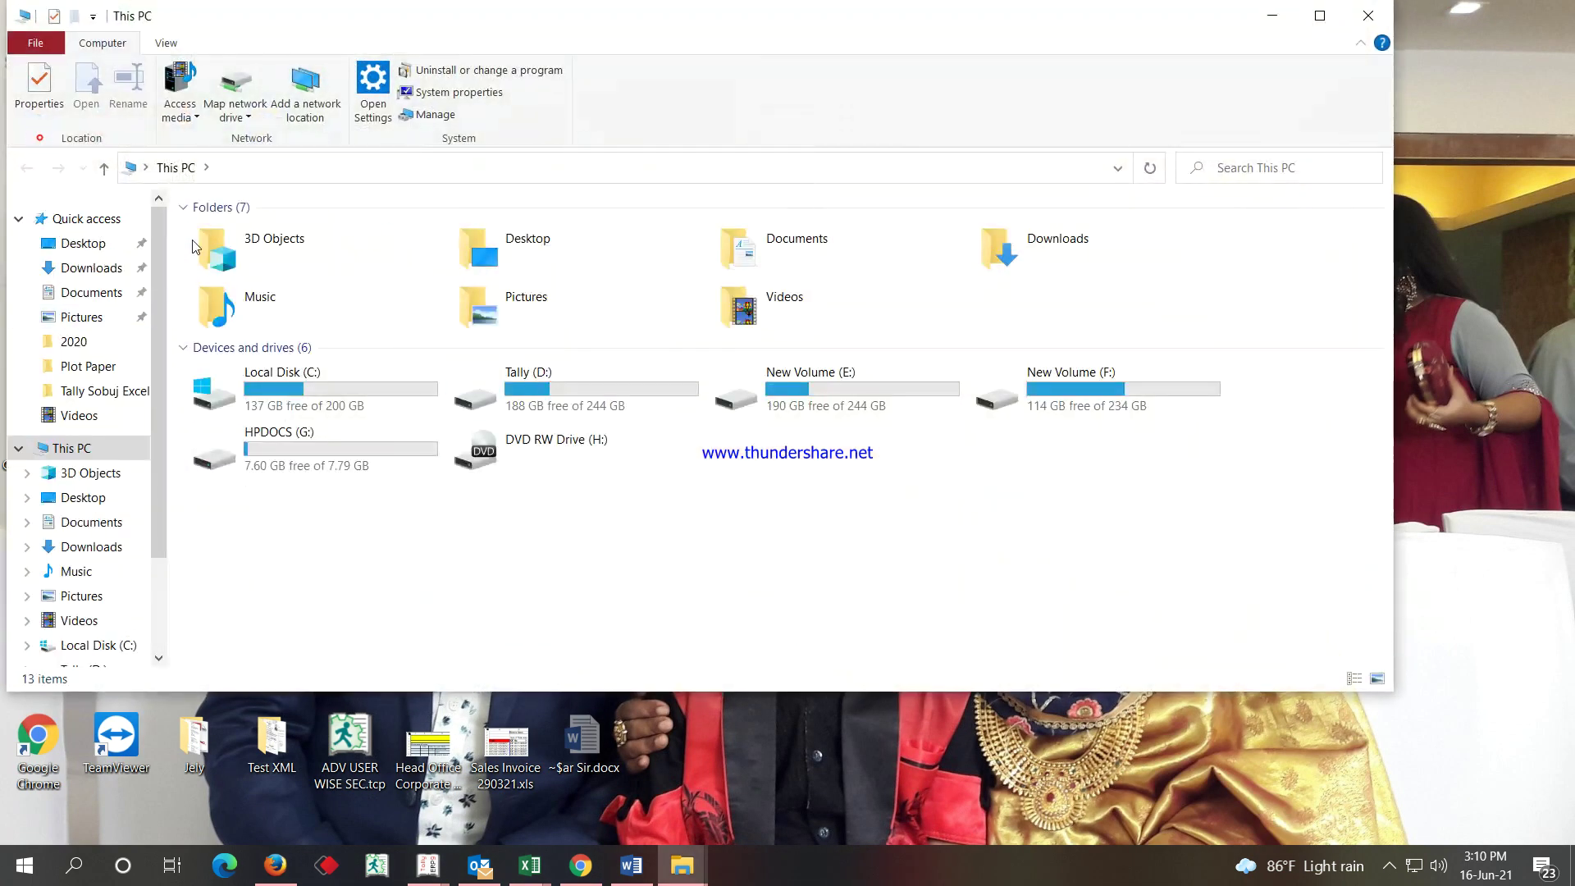
double_click(546, 394)
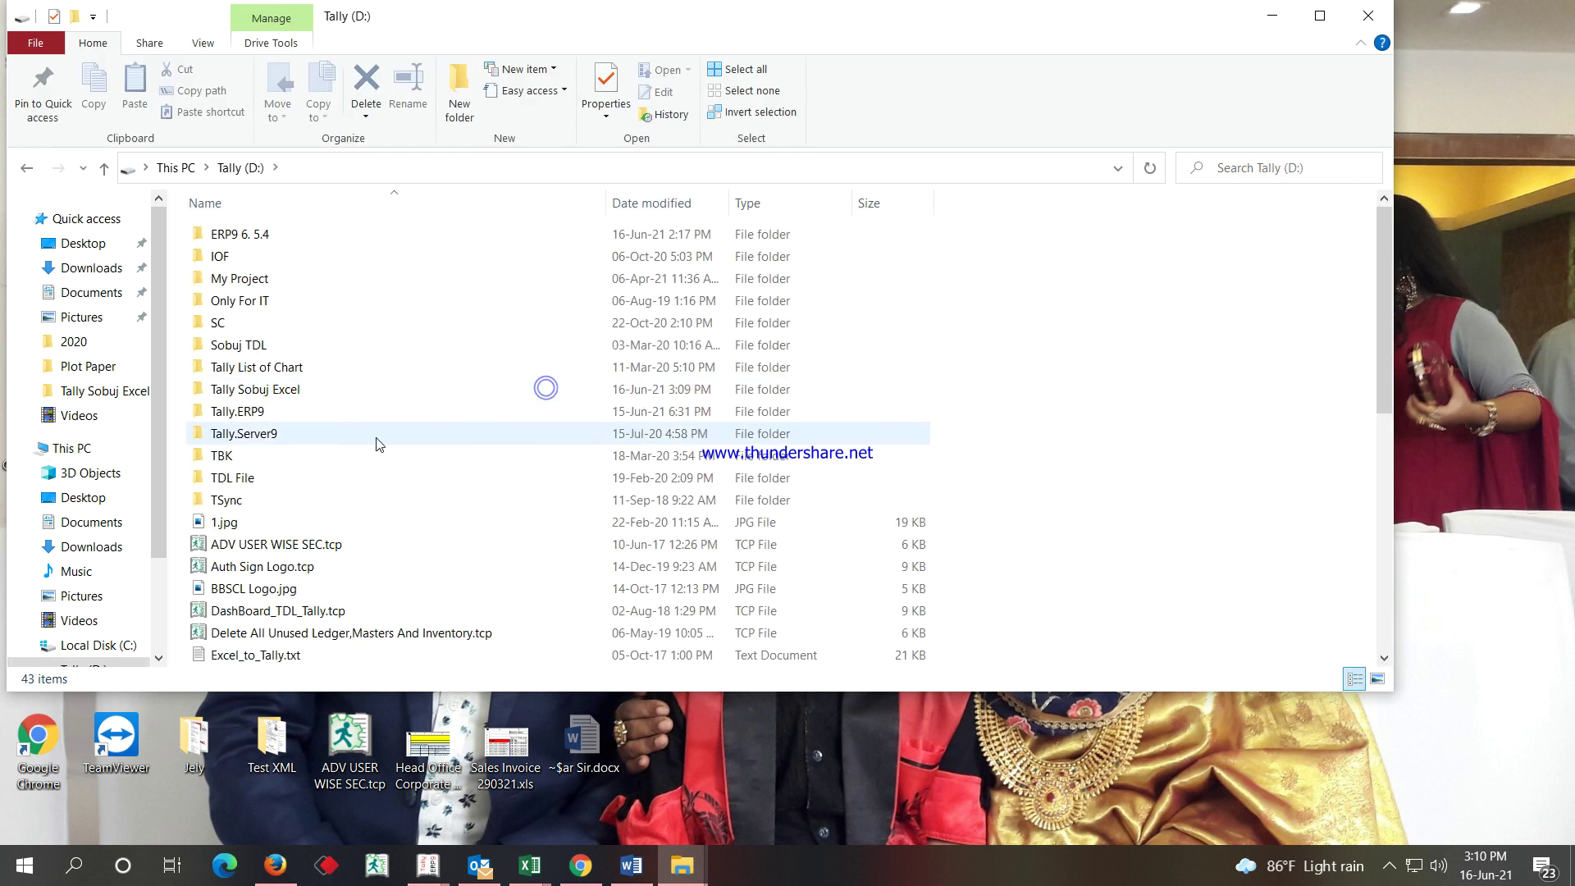
double_click(263, 392)
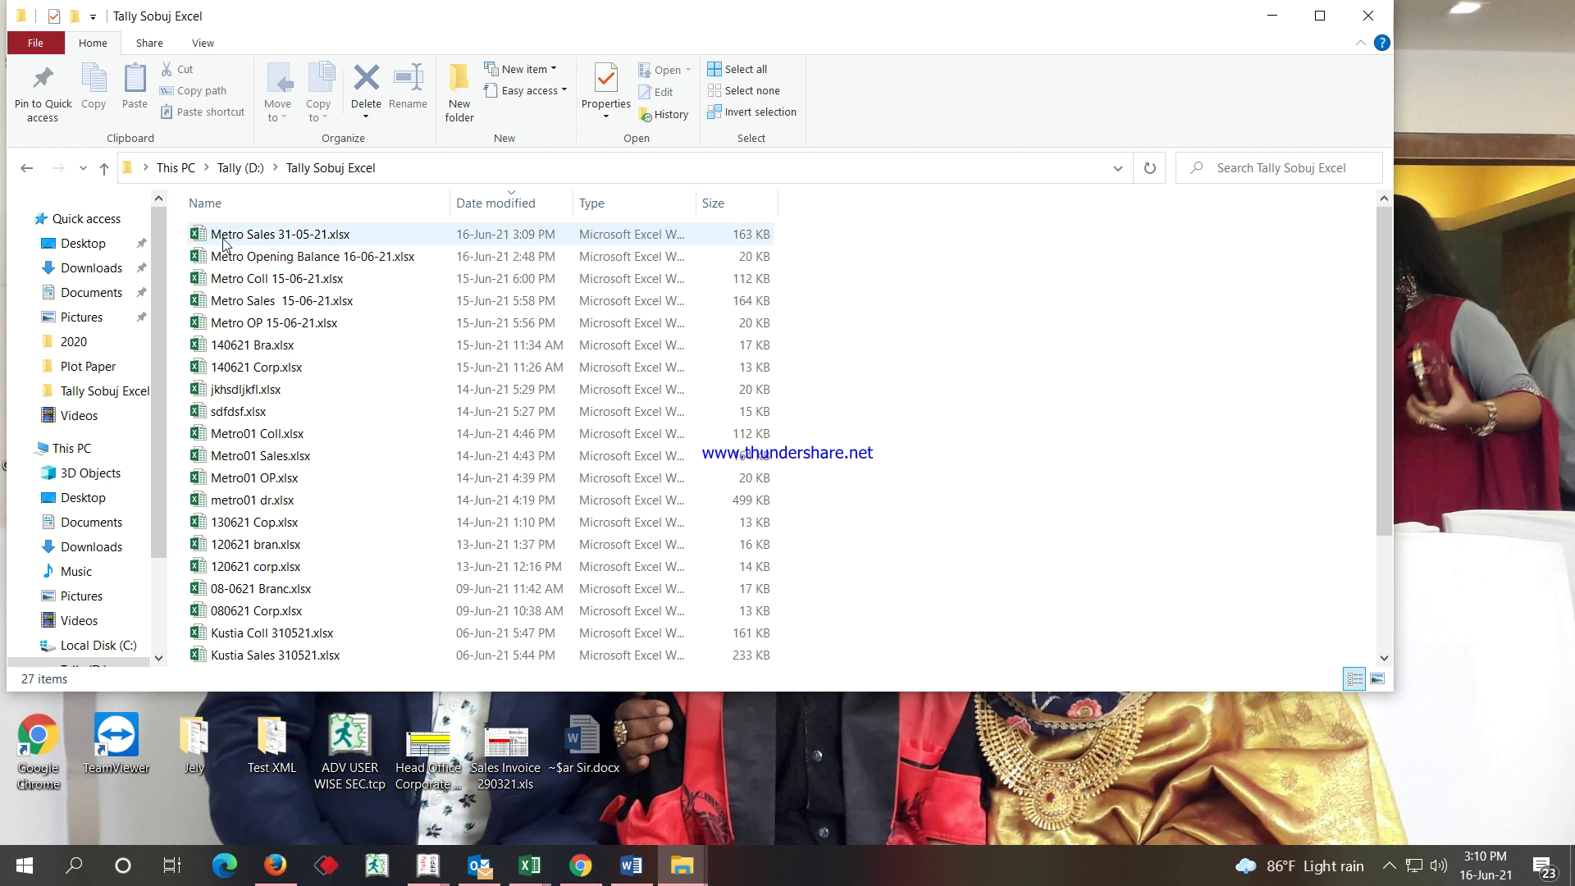
mouse_move(346, 239)
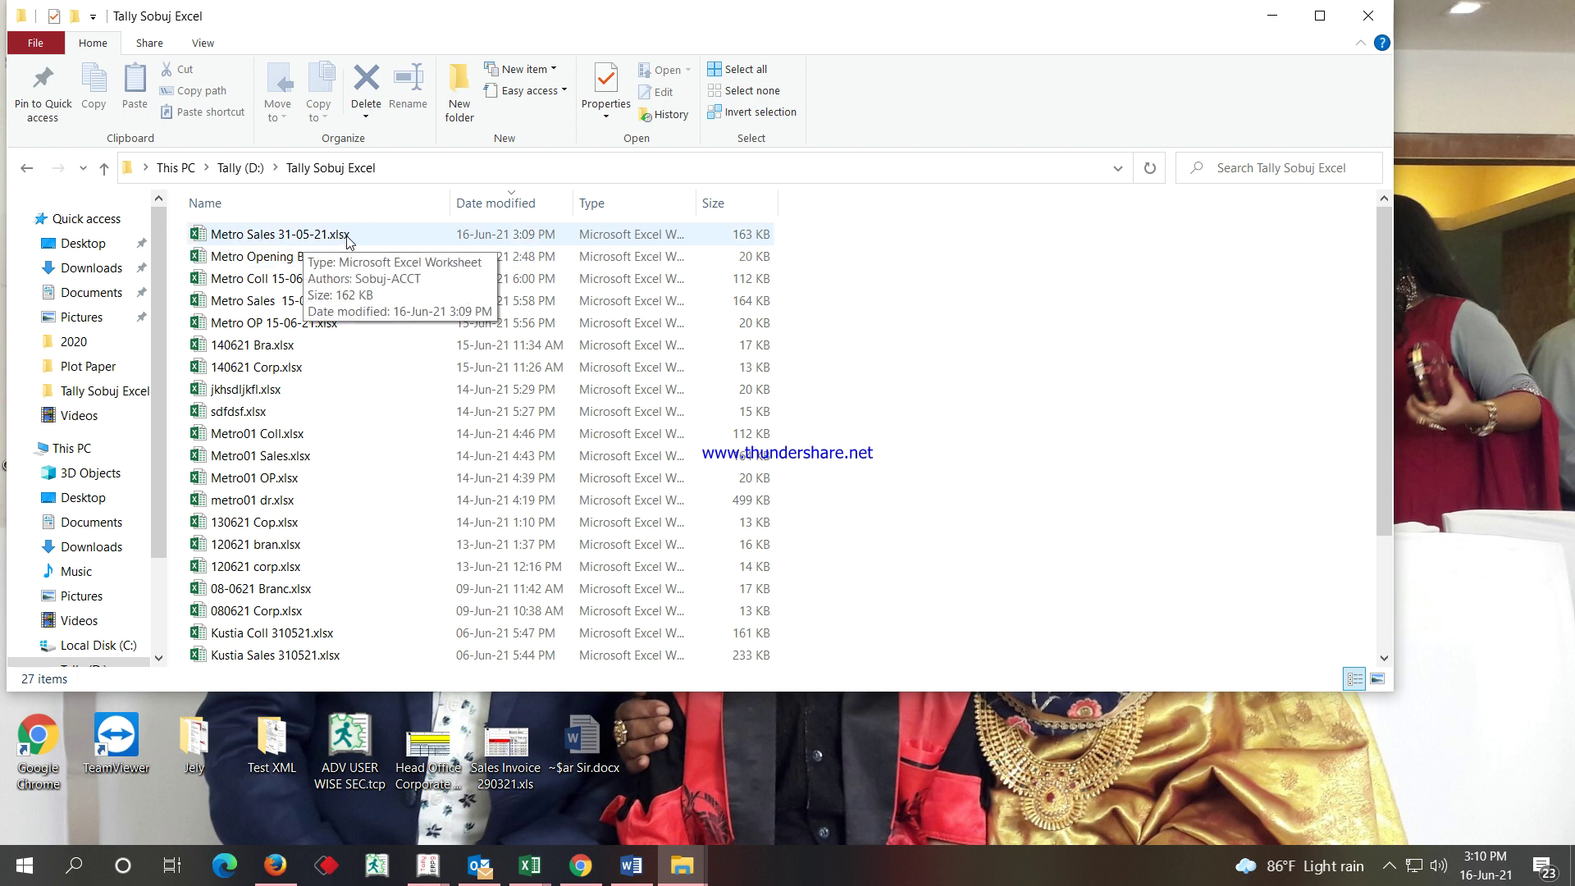
left_click(298, 241)
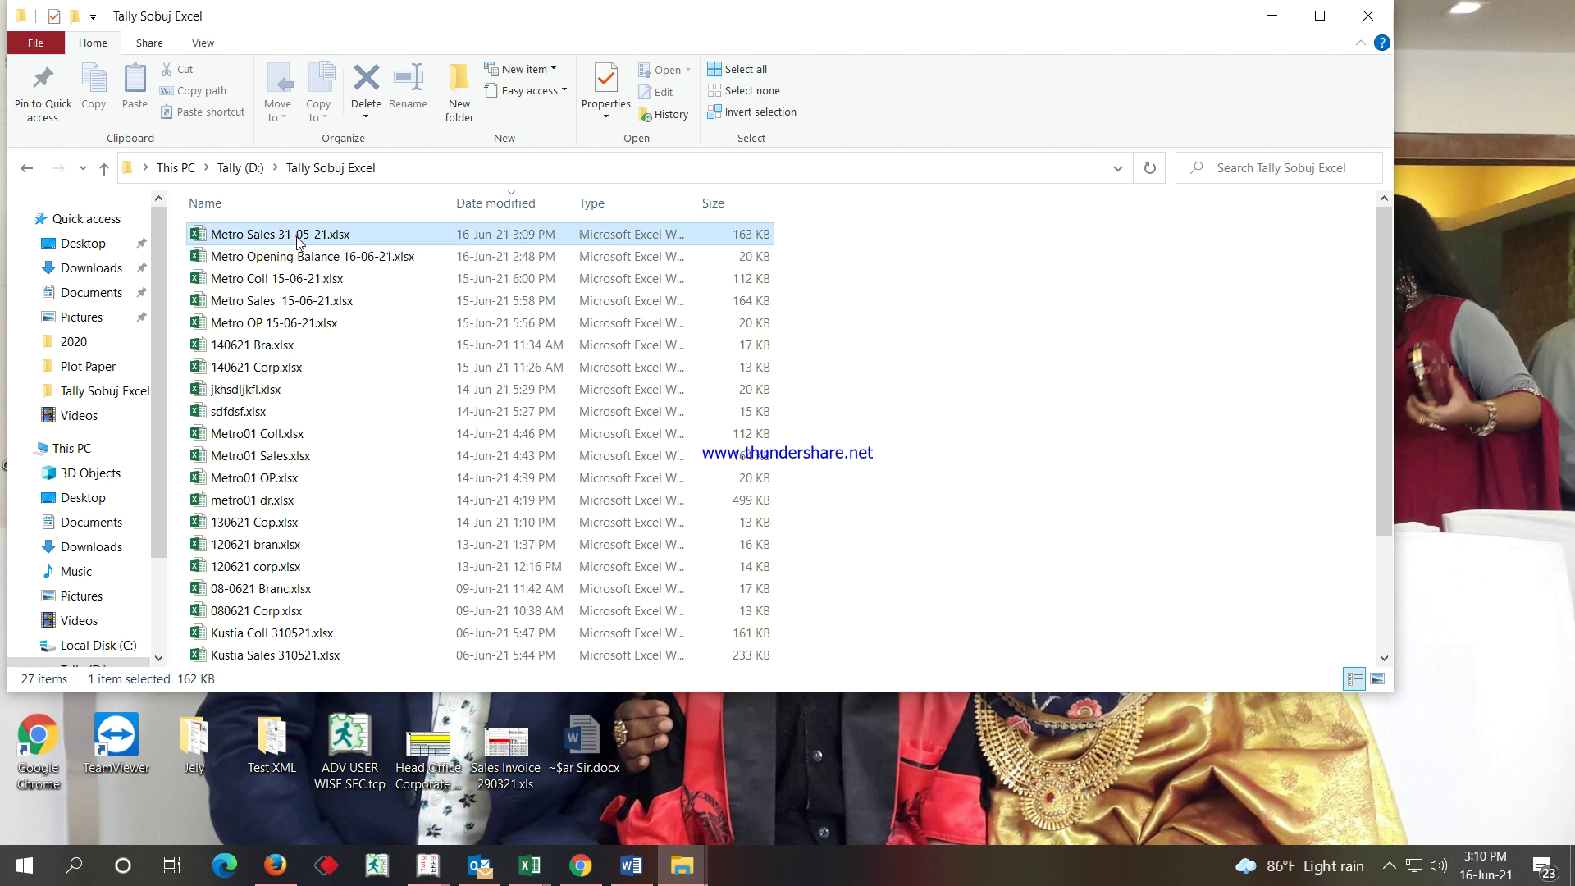
double_click(299, 240)
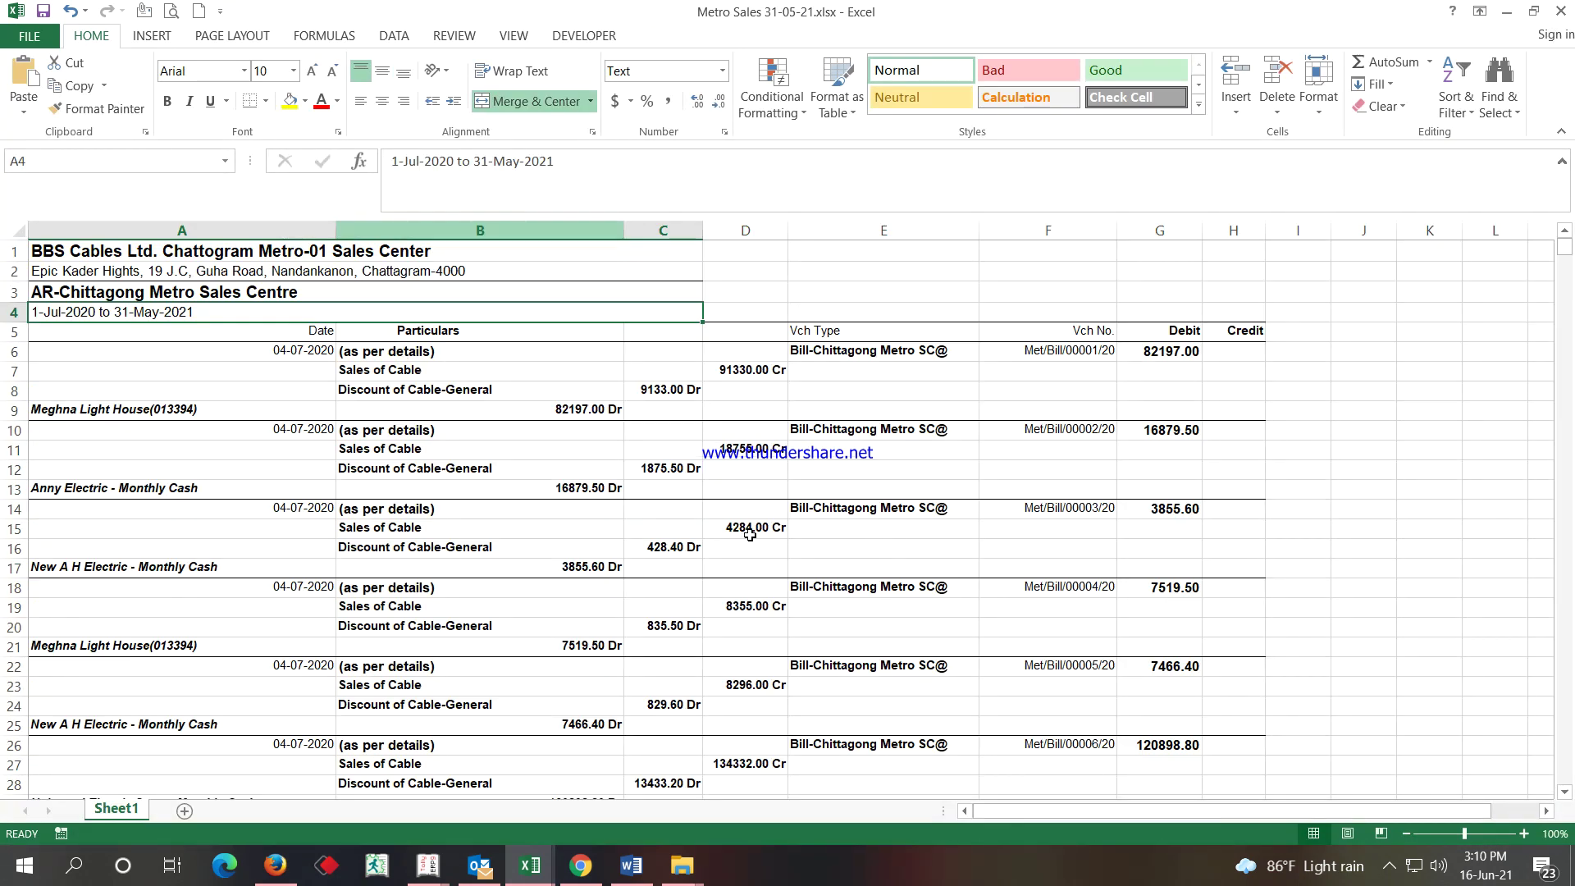
scroll(642, 459, "down", 1)
scroll(641, 459, "down", 4)
scroll(642, 459, "down", 18)
scroll(642, 459, "down", 2)
scroll(641, 457, "down", 11)
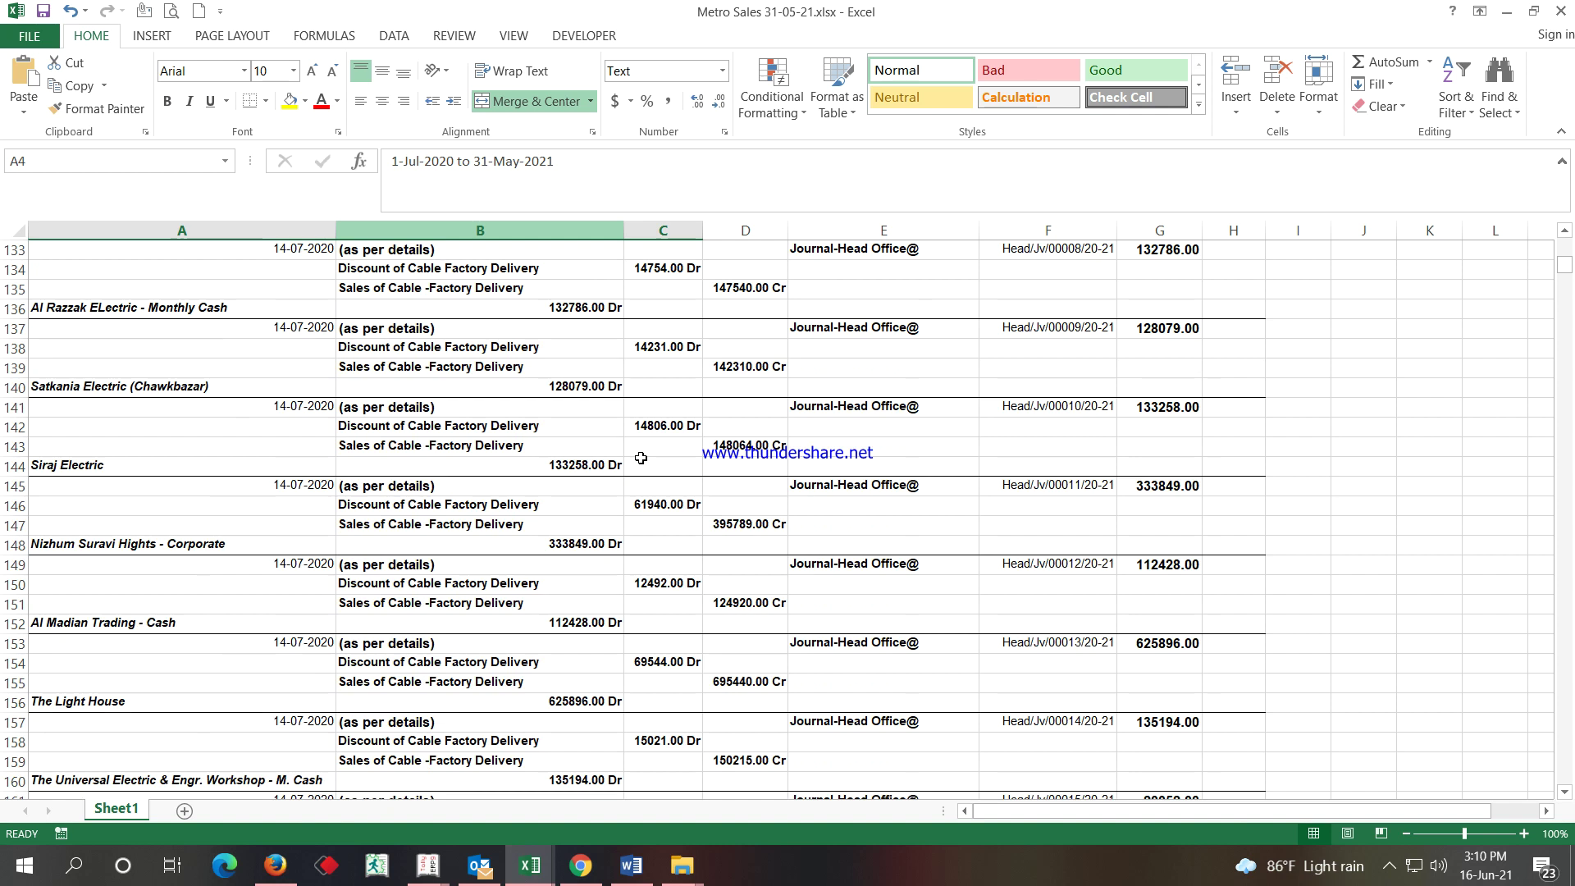
scroll(640, 457, "down", 5)
scroll(641, 458, "up", 7)
scroll(641, 458, "up", 9)
scroll(640, 458, "up", 9)
scroll(641, 456, "up", 9)
scroll(643, 454, "up", 12)
scroll(643, 454, "up", 3)
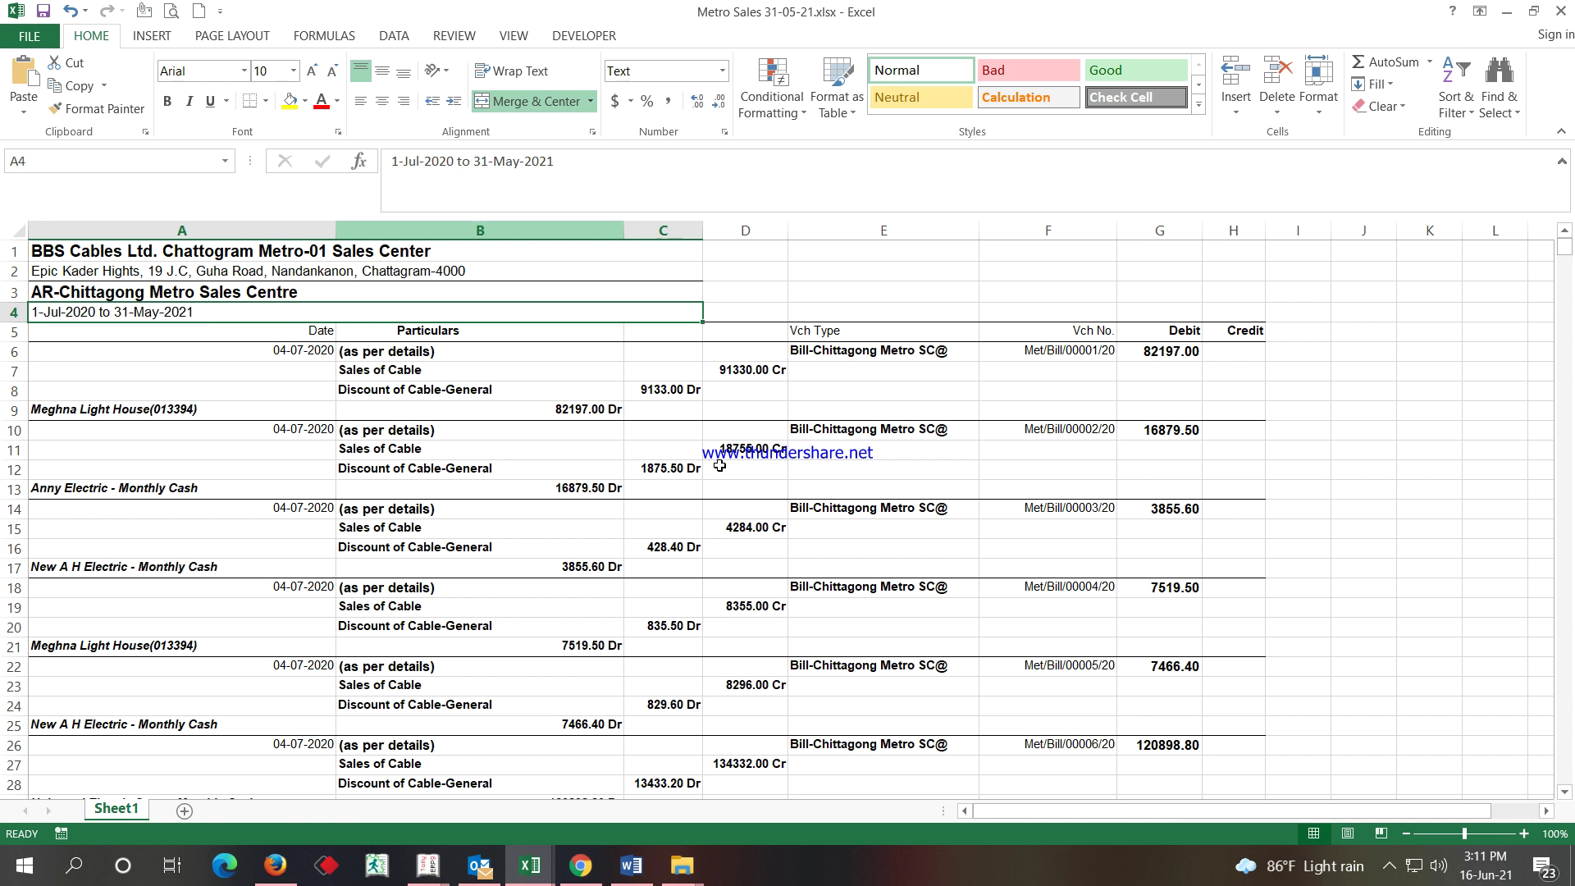
left_click(1390, 870)
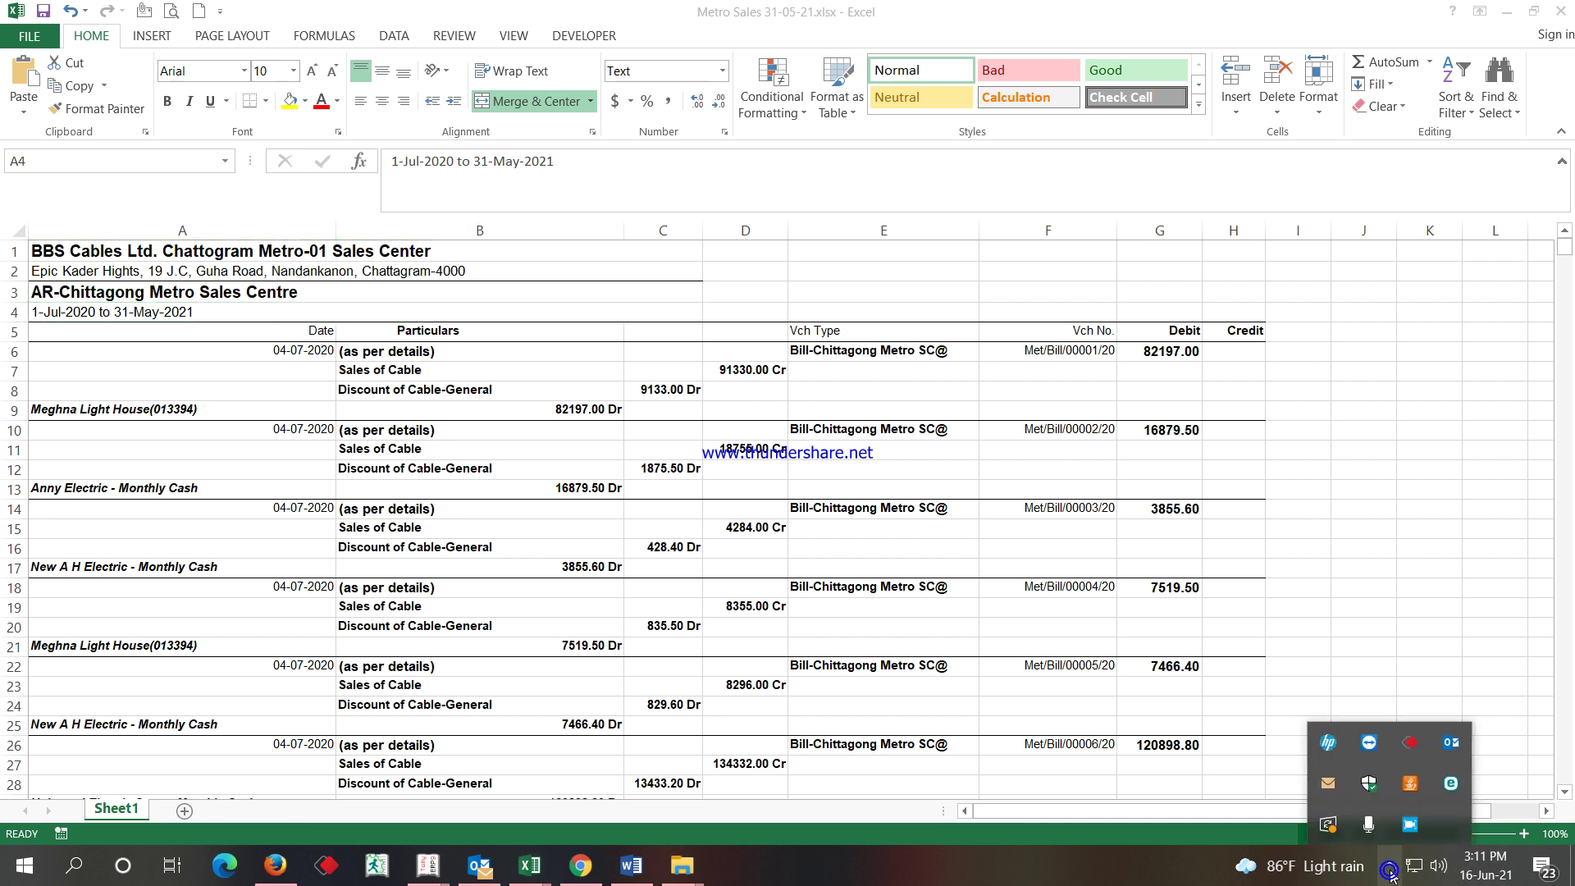